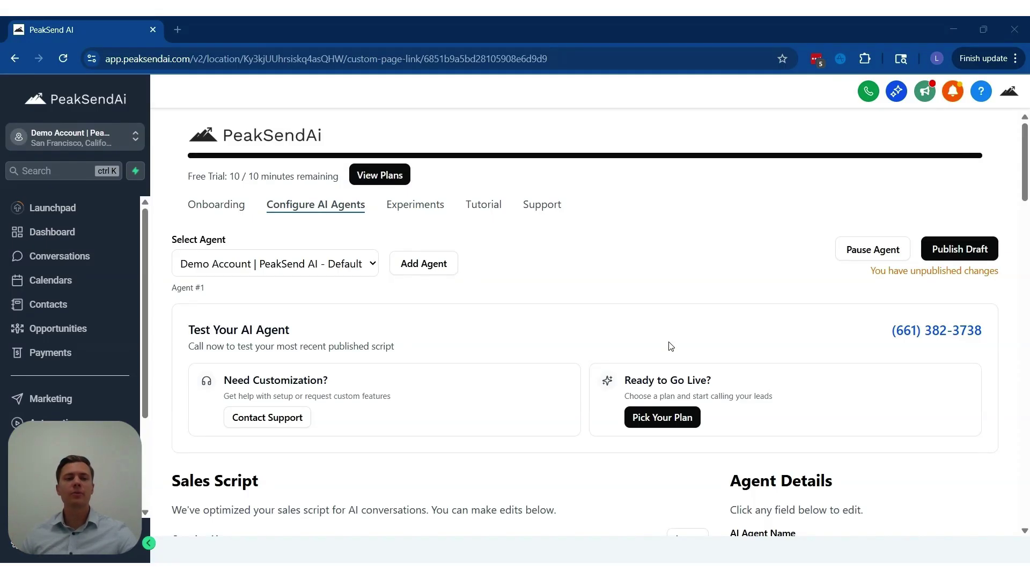
# Create a new automation workflow from scratch
pyautogui.click(51, 422)
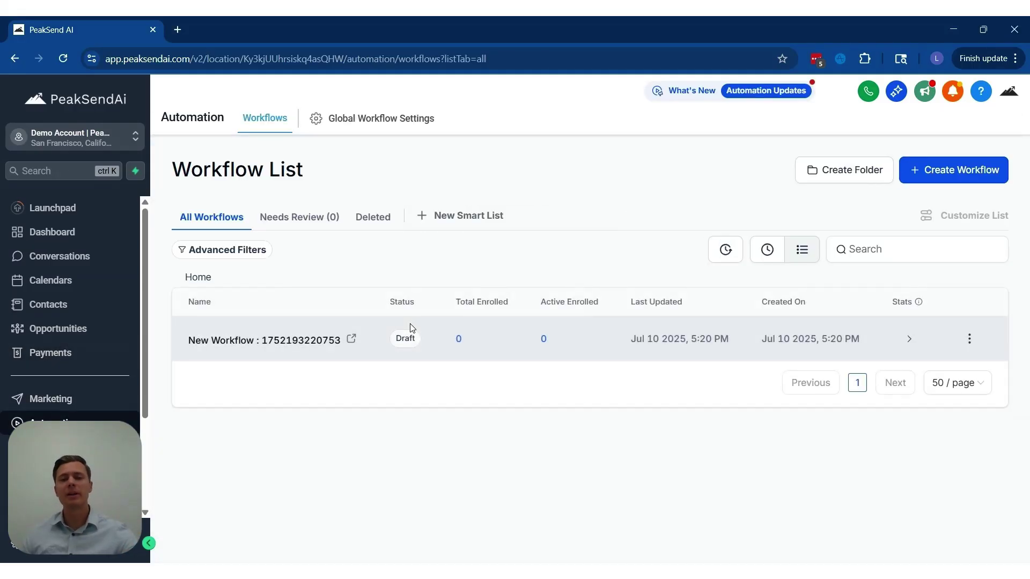
pyautogui.click(954, 180)
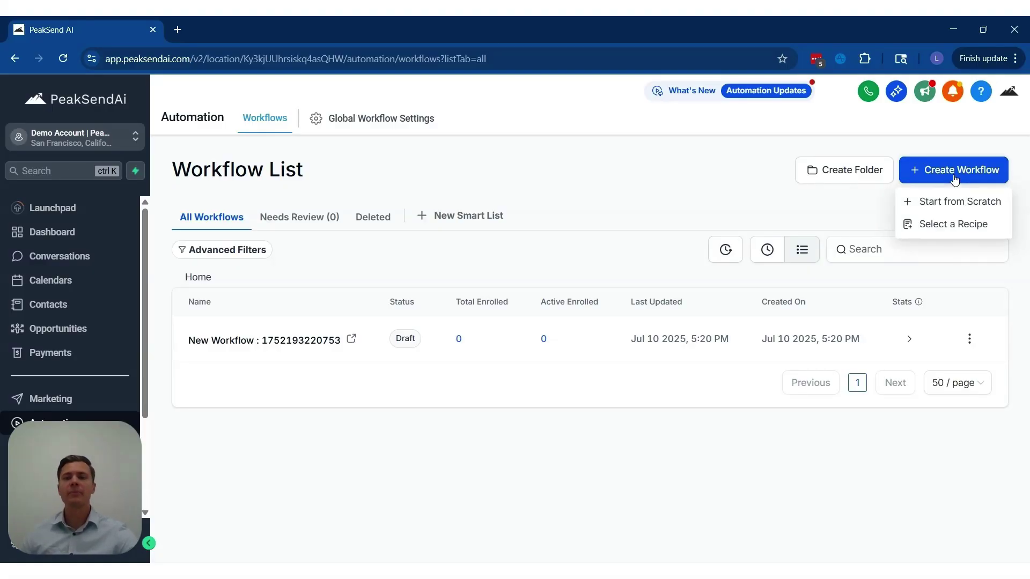
pyautogui.click(930, 209)
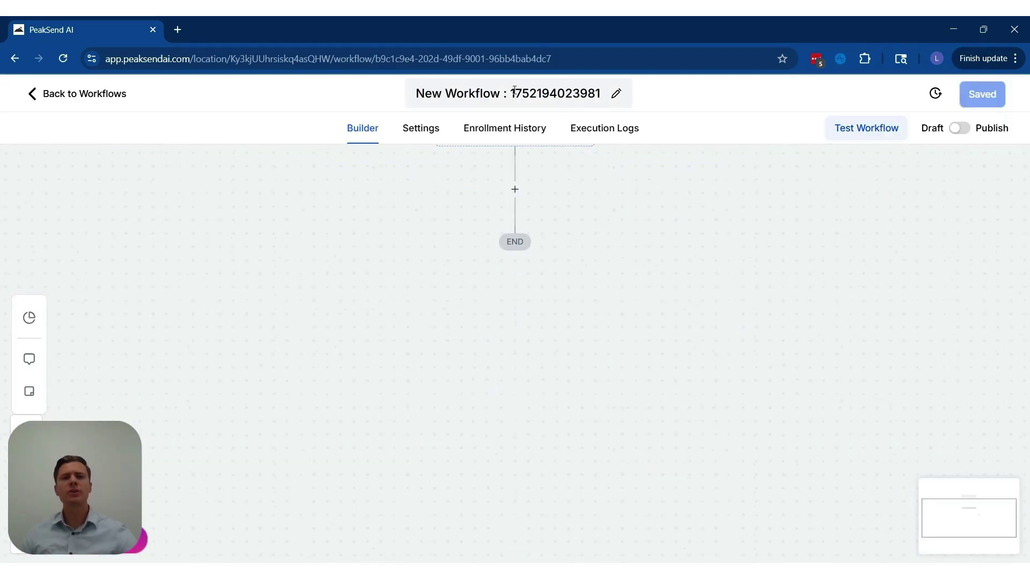
# Rename the new workflow as "Begin AI Calls"
pyautogui.tripleClick(515, 94)
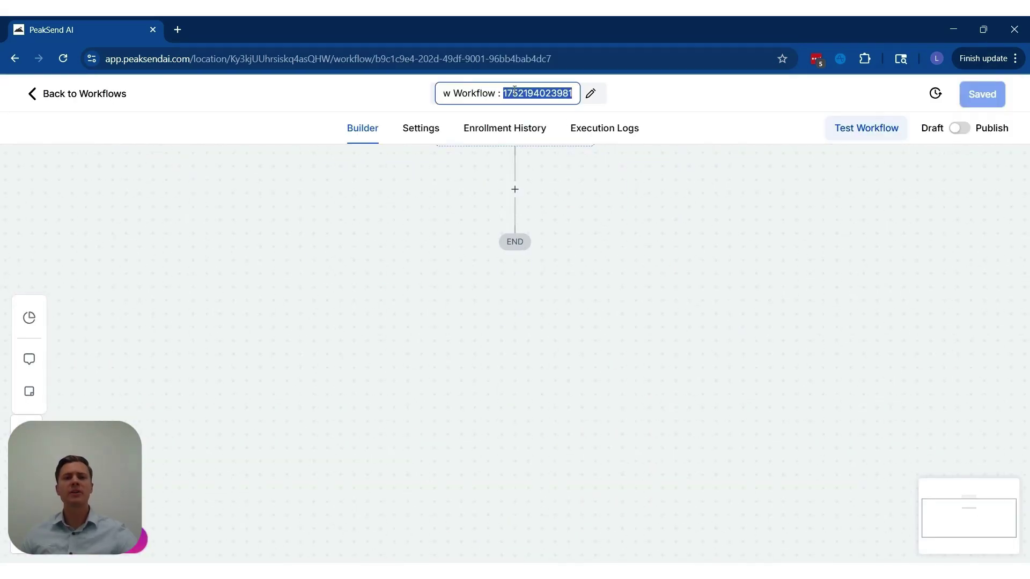
pyautogui.write('Begin A')
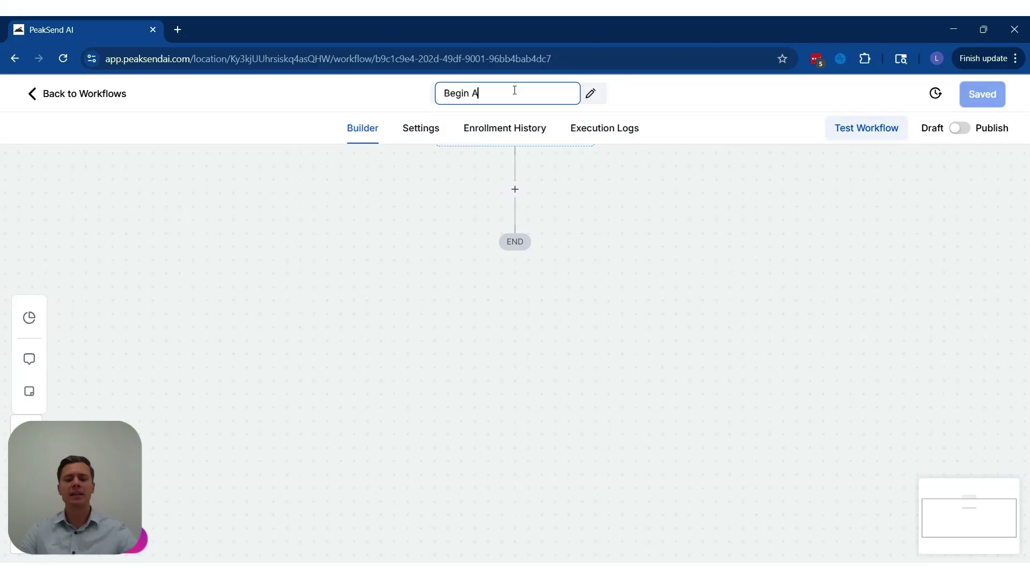
pyautogui.write('i')
pyautogui.press('BackSpace')
pyautogui.press('BackSpace')
pyautogui.write('I Calls')
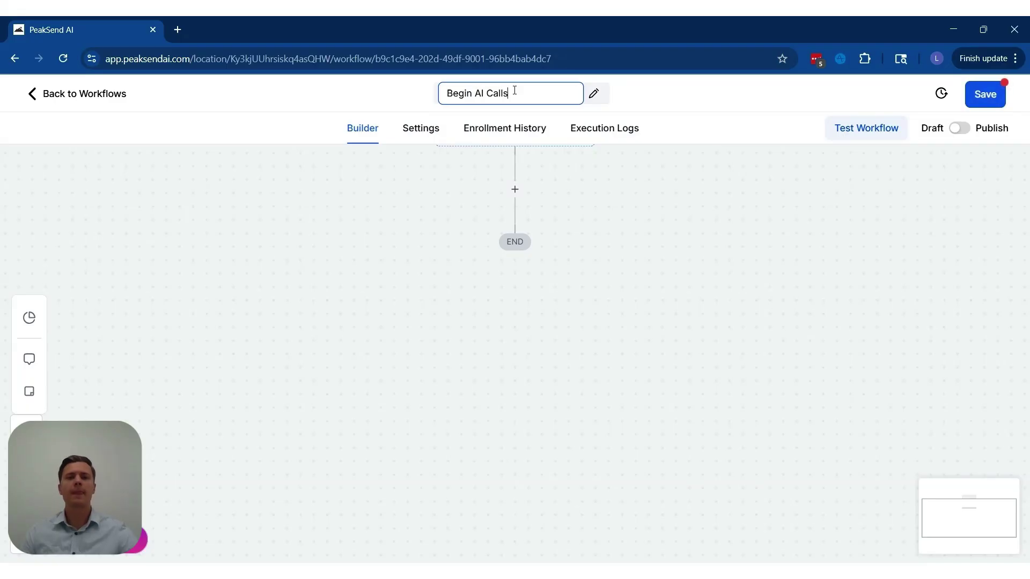
pyautogui.click(600, 195)
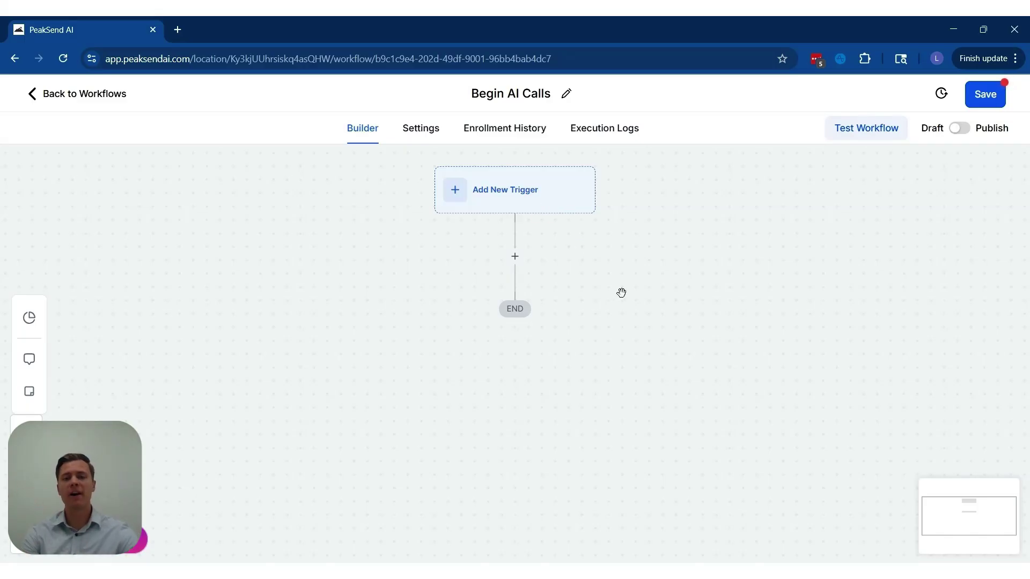
# Add and save an Add Contact Tag action in the workflow that applies the existing "ai call list" tag
pyautogui.click(514, 258)
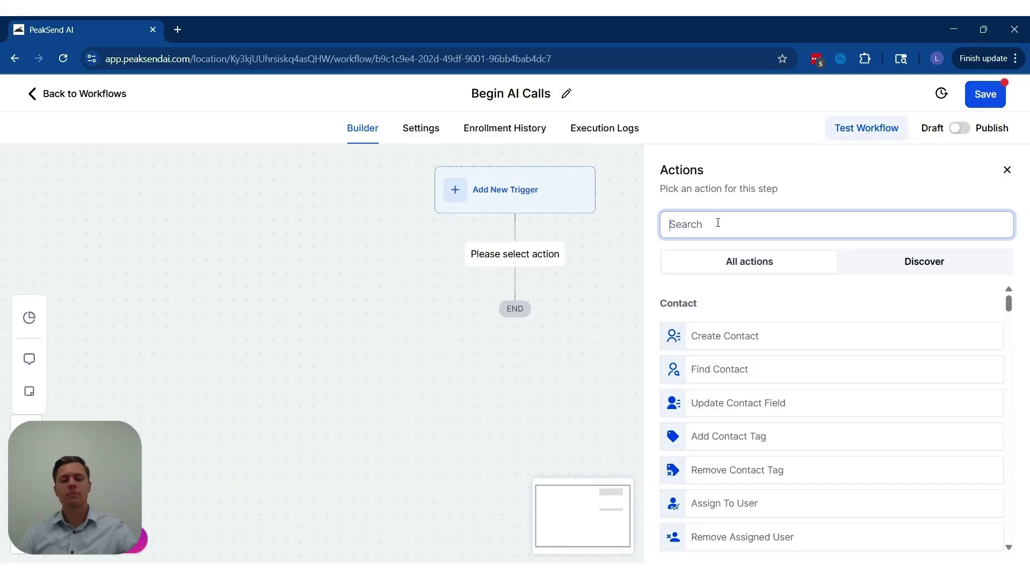
pyautogui.write('tag')
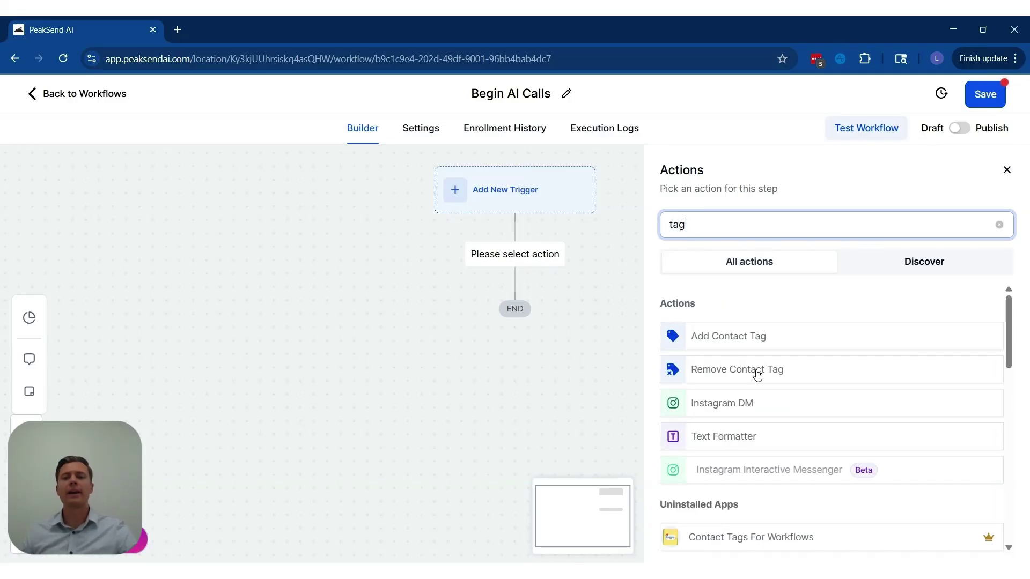
pyautogui.click(794, 337)
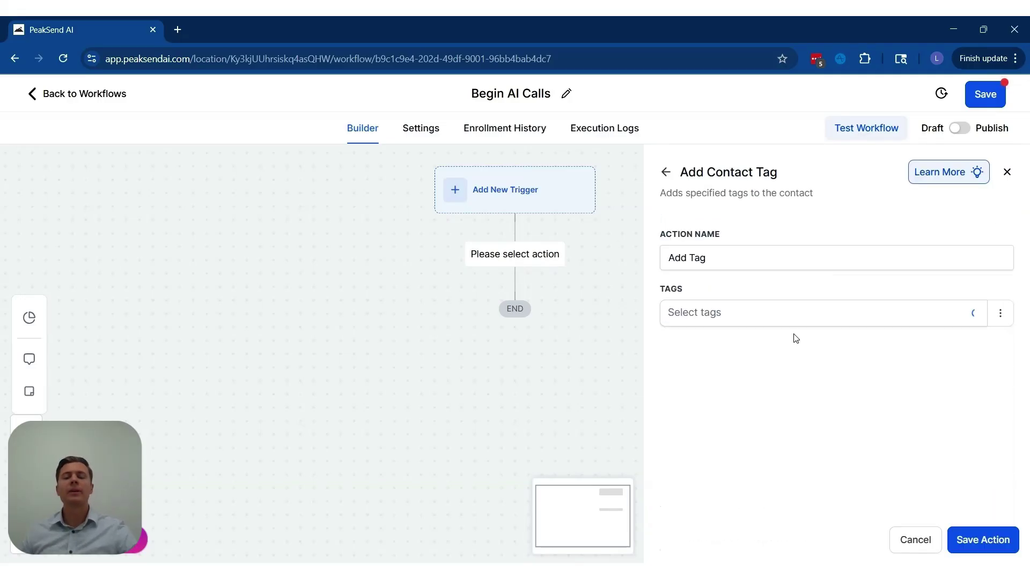
pyautogui.click(758, 316)
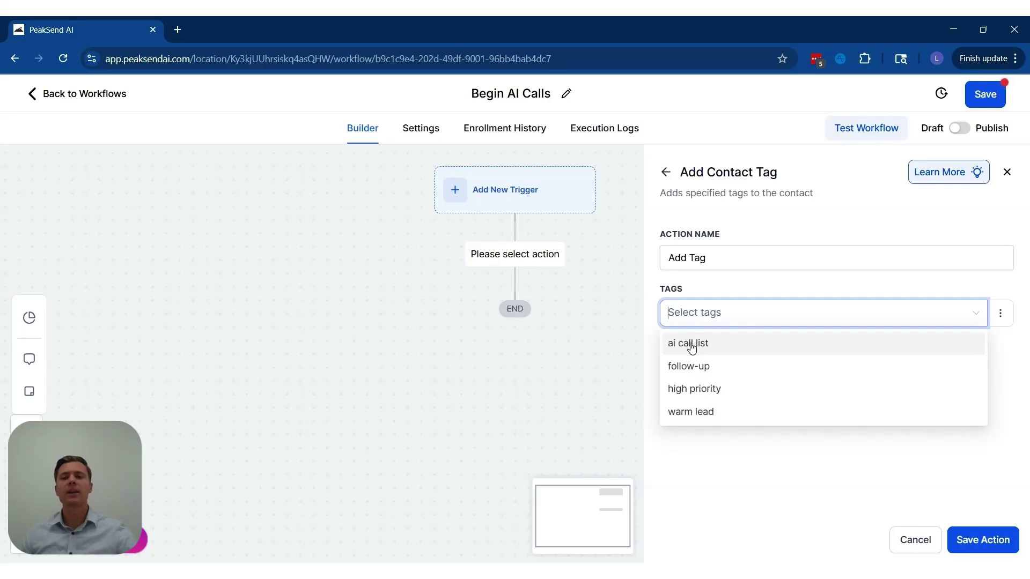
pyautogui.write('ai cal')
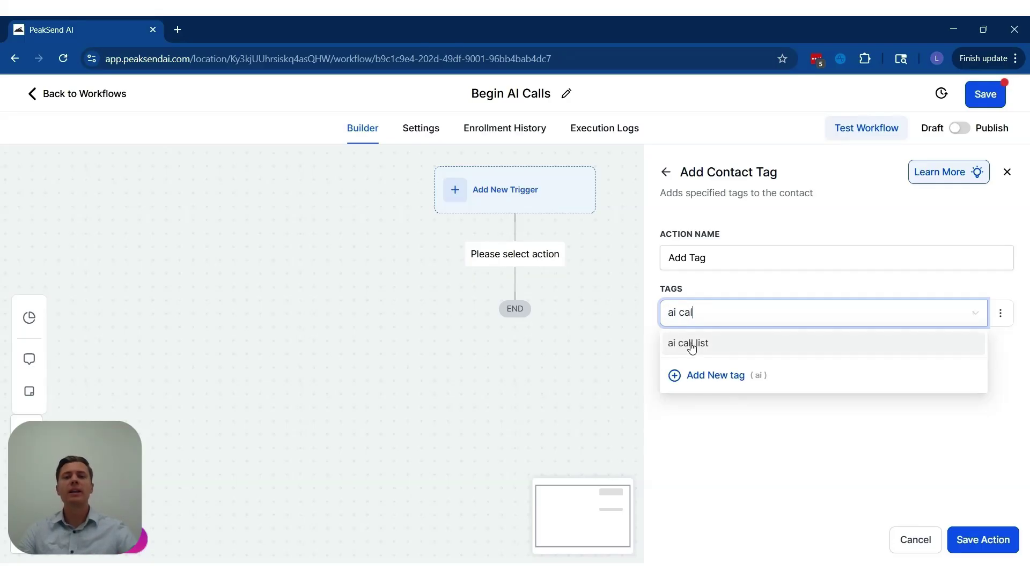
pyautogui.write('l list')
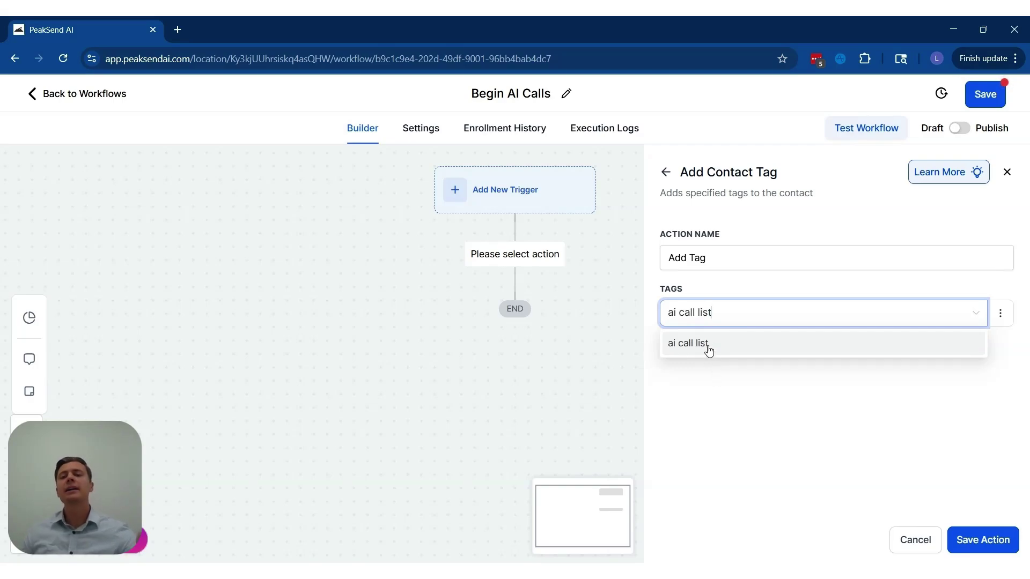
pyautogui.click(708, 350)
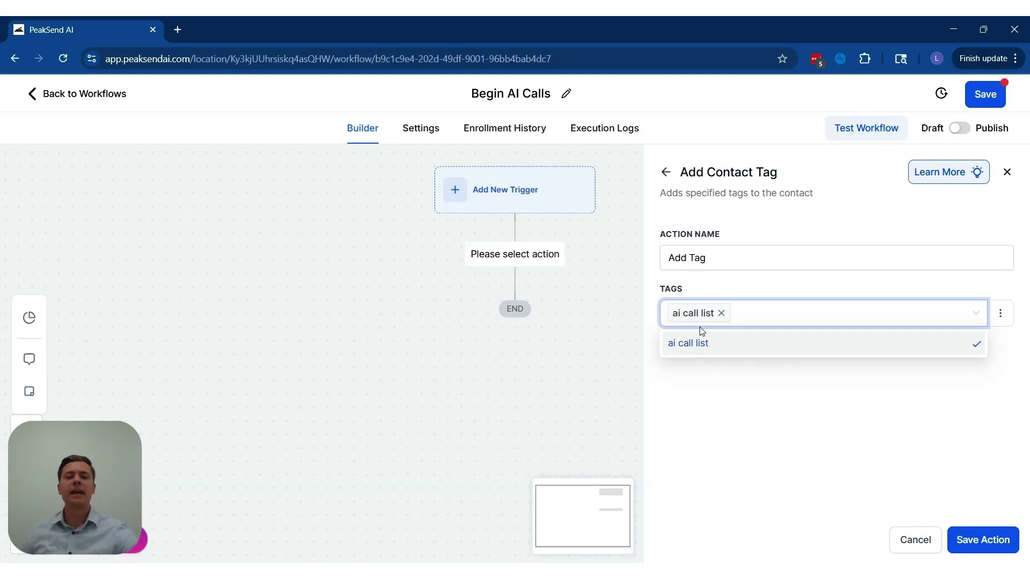
pyautogui.click(755, 286)
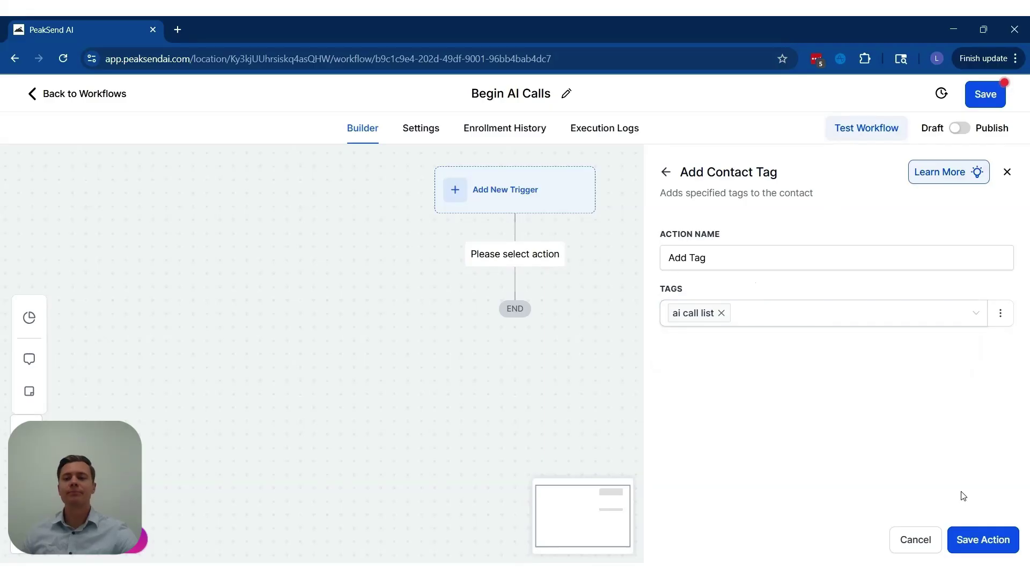
pyautogui.click(987, 543)
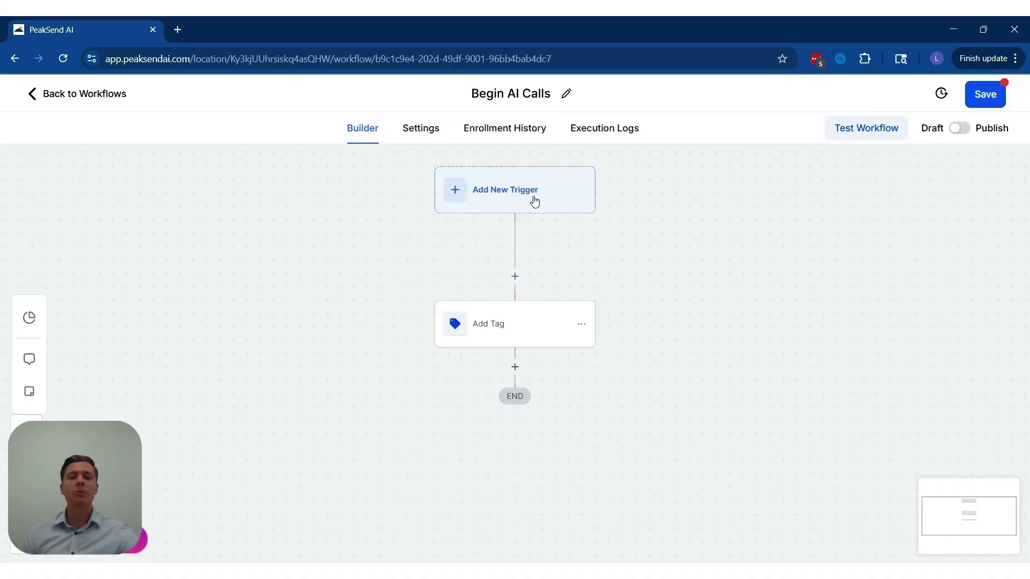
pyautogui.click(533, 320)
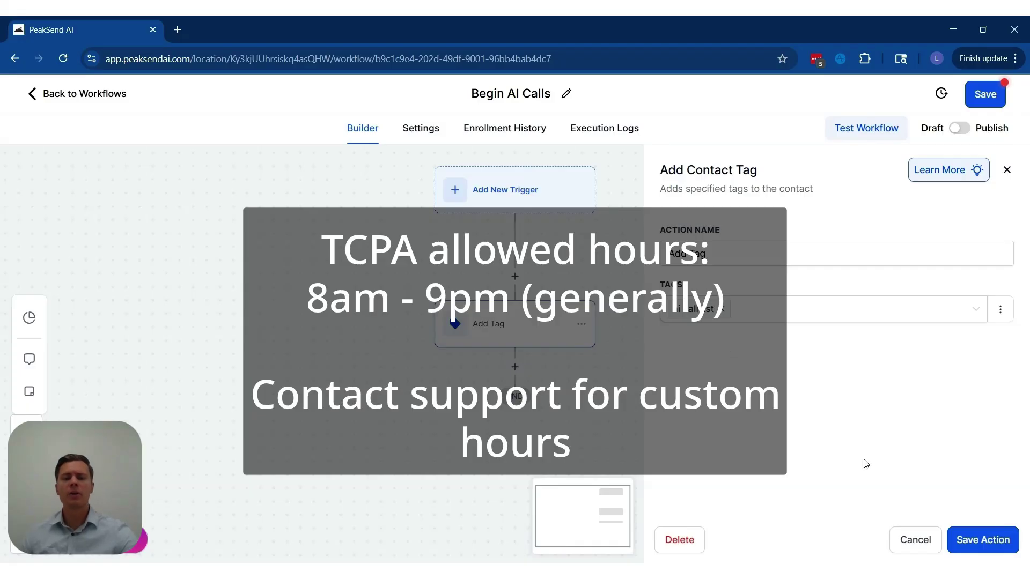
pyautogui.click(995, 538)
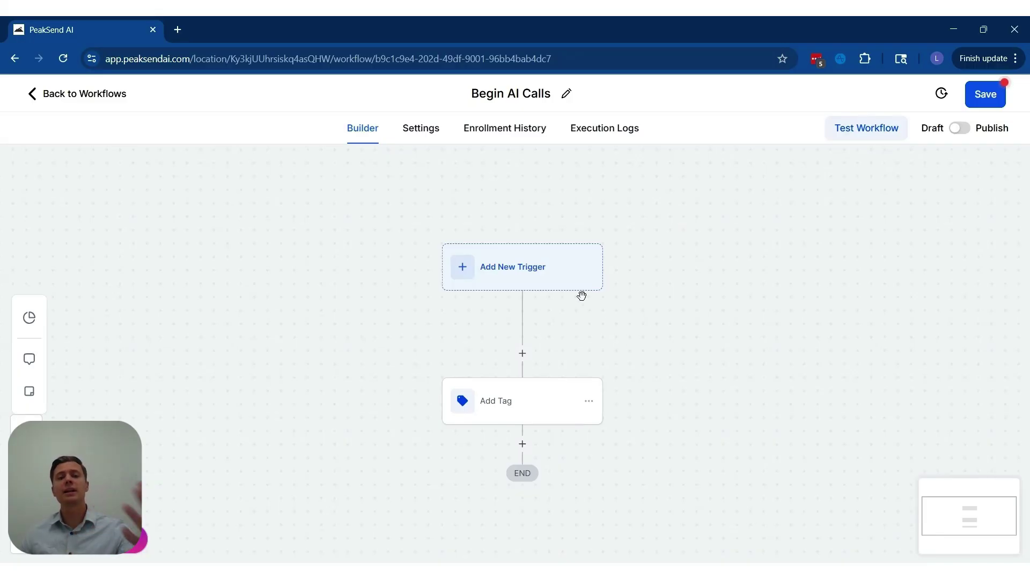
# Add a Facebook Lead Form Submitted trigger to the workflow, using the default filters for page and form
pyautogui.click(549, 269)
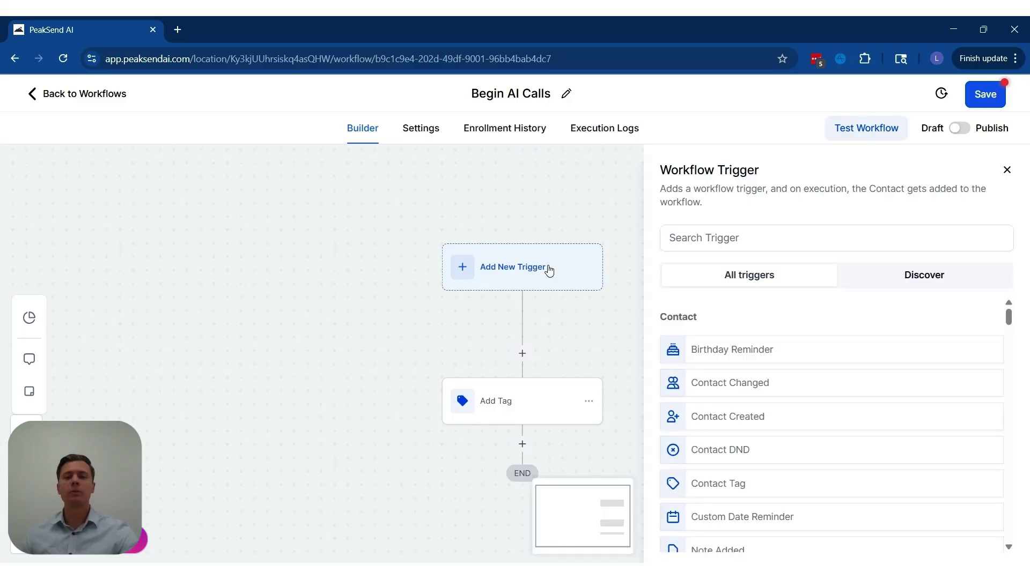
pyautogui.click(745, 239)
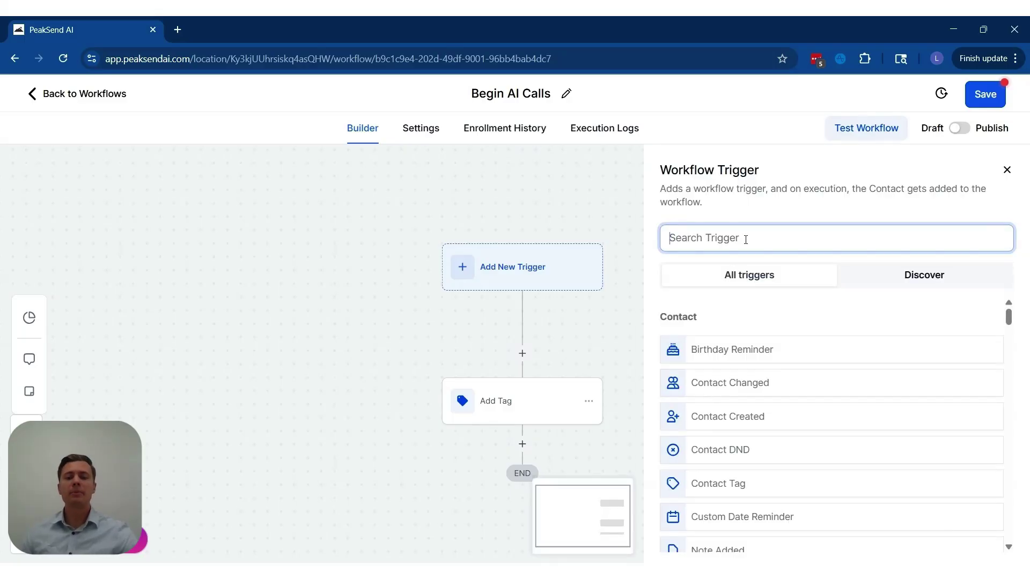
pyautogui.write('face')
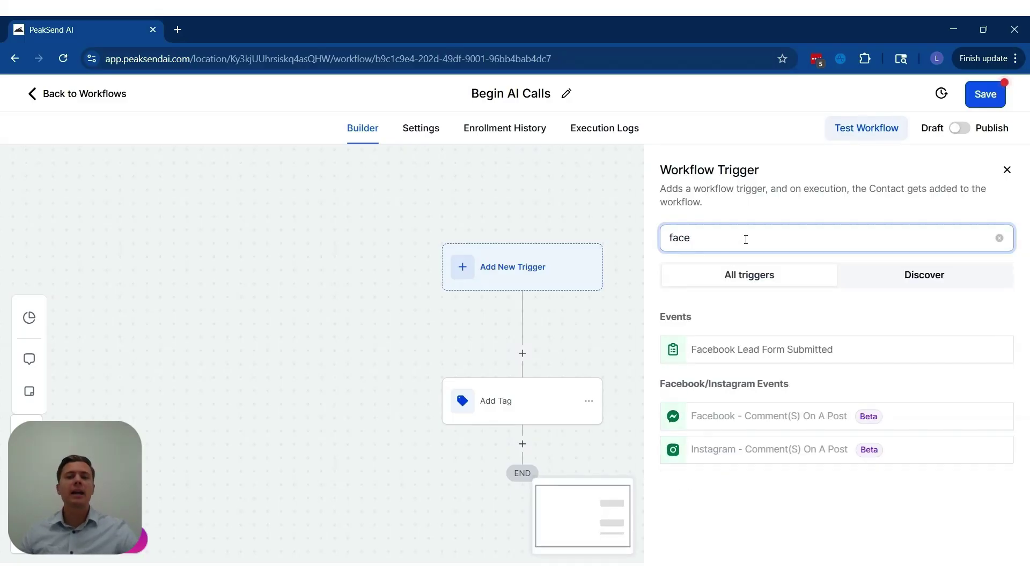
pyautogui.click(717, 354)
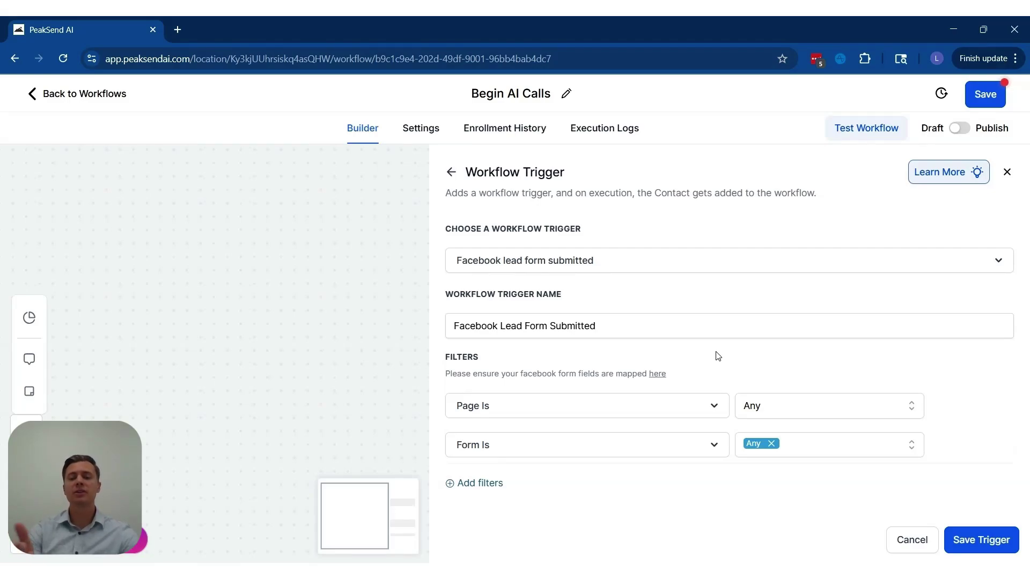
pyautogui.click(972, 535)
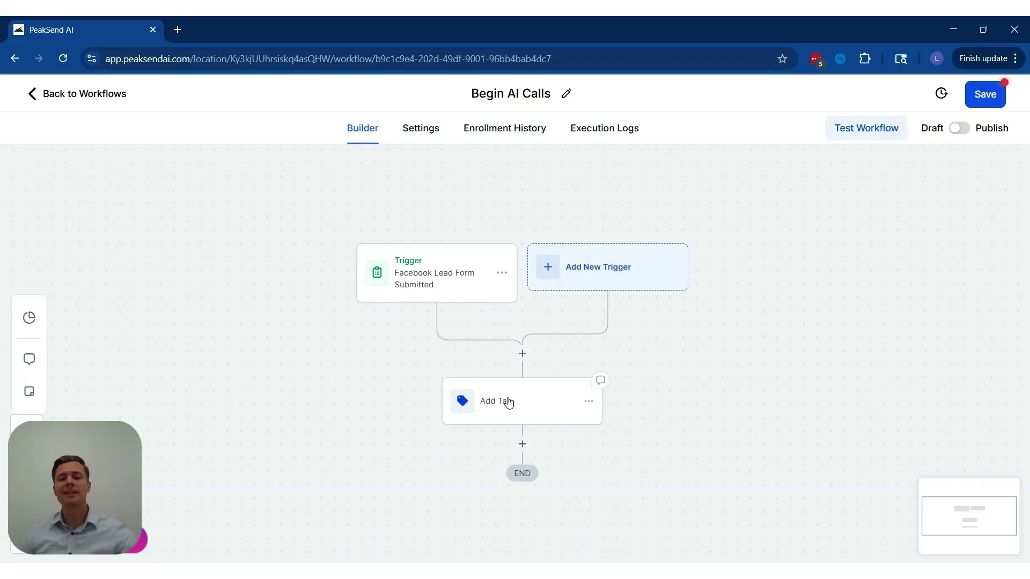
# Add a second workflow trigger of type Contact Created without any filters
pyautogui.click(610, 268)
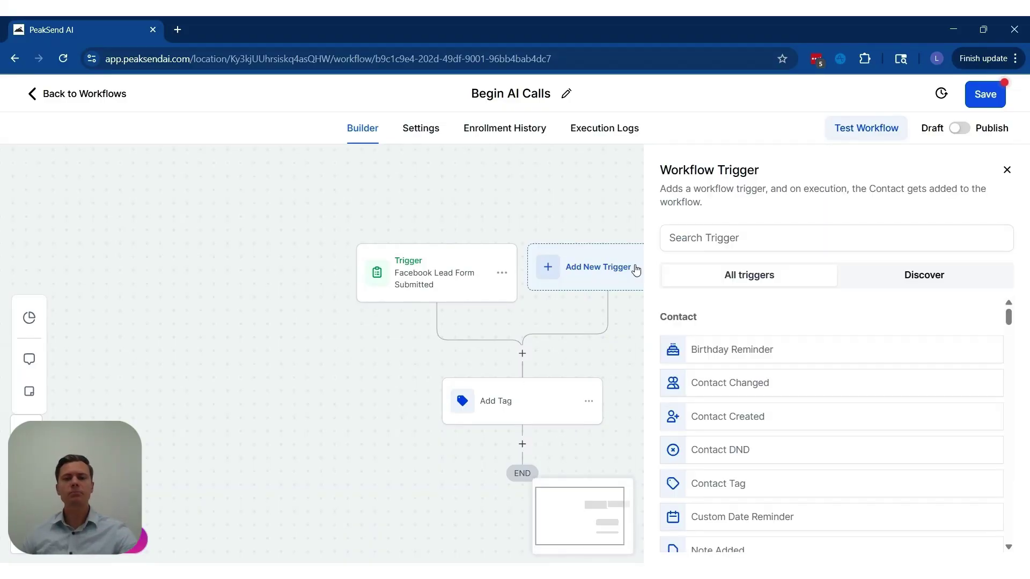
pyautogui.click(777, 238)
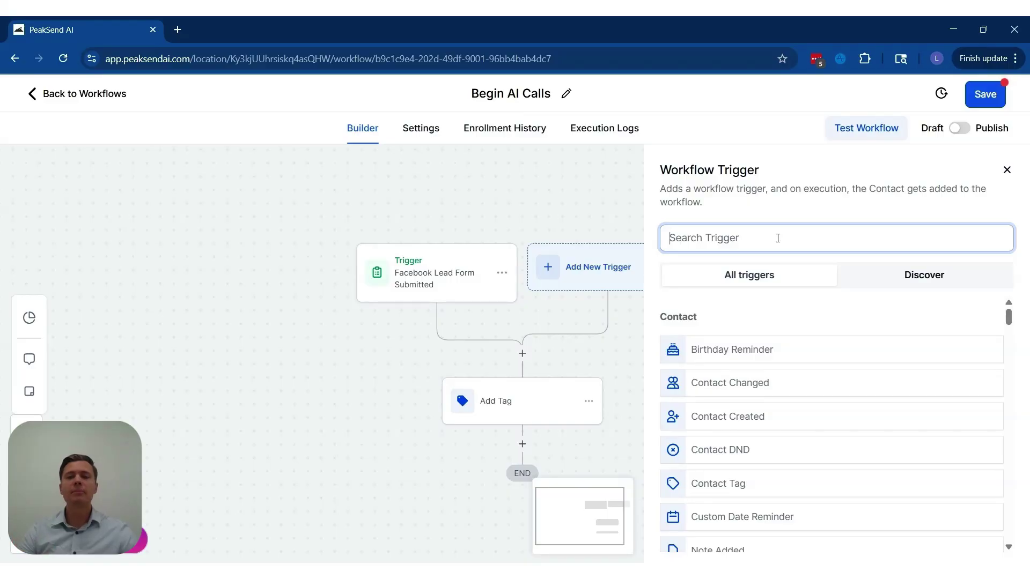
pyautogui.write('contac')
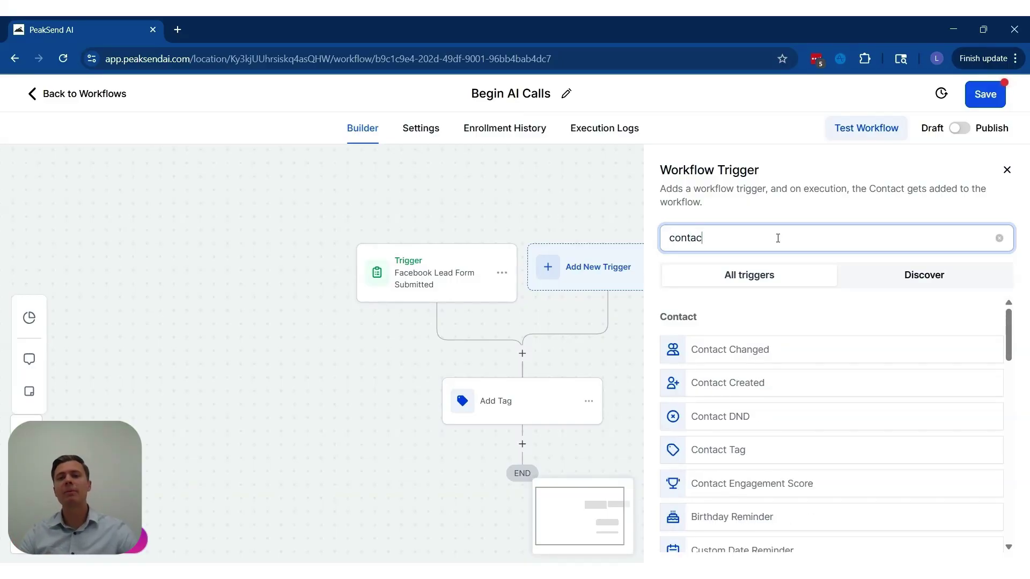
pyautogui.click(725, 393)
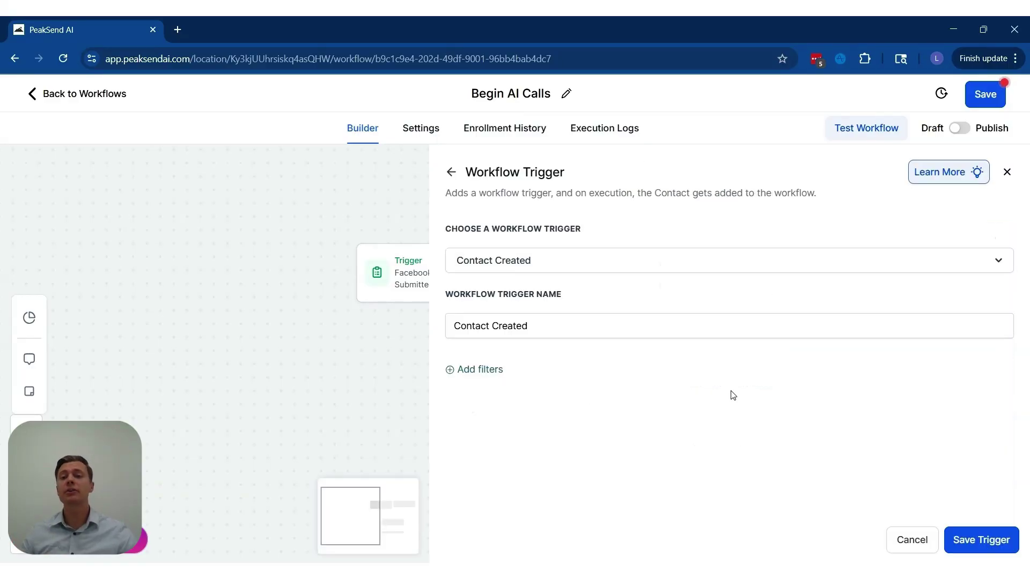
pyautogui.click(1007, 550)
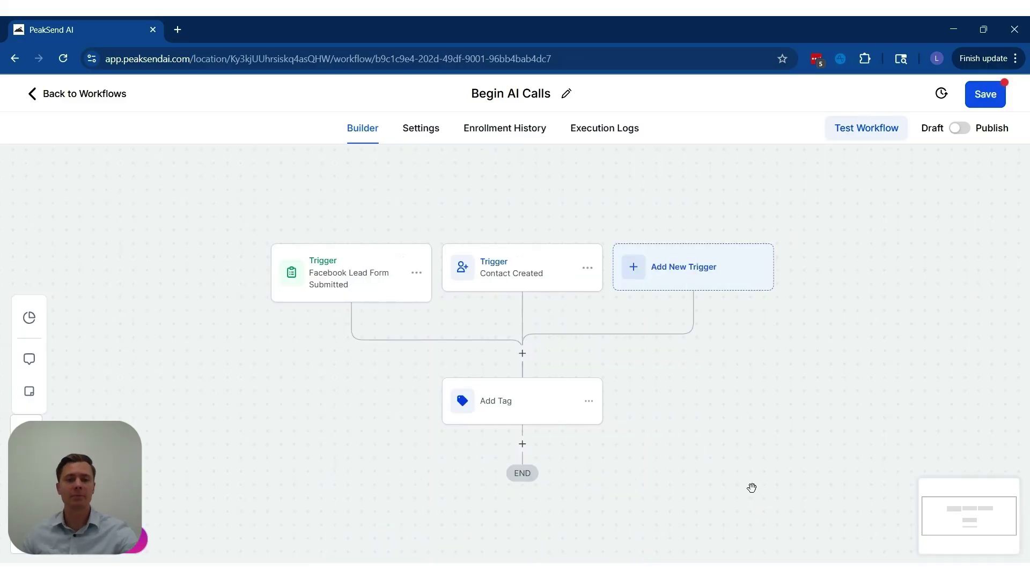
# Add a Contact Tag trigger with a Tag Added filter set to a new "medicare" tag
pyautogui.click(681, 259)
pyautogui.click(770, 237)
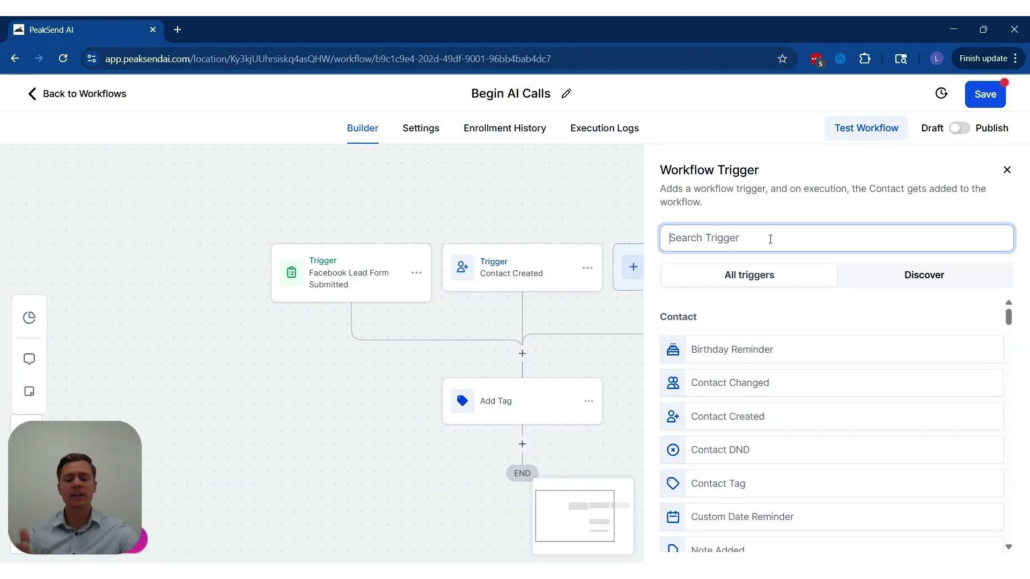
pyautogui.write('tag')
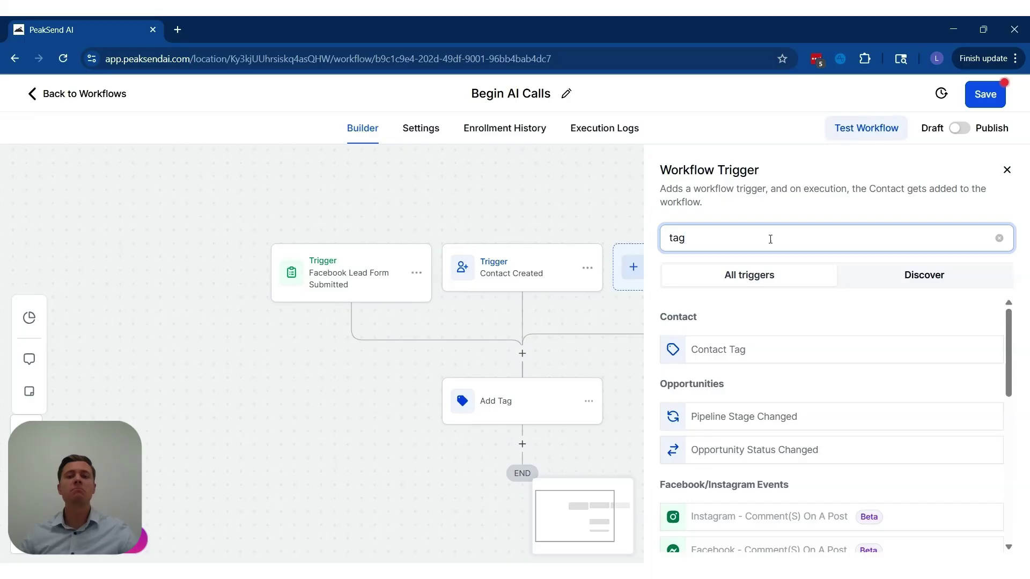
pyautogui.click(765, 356)
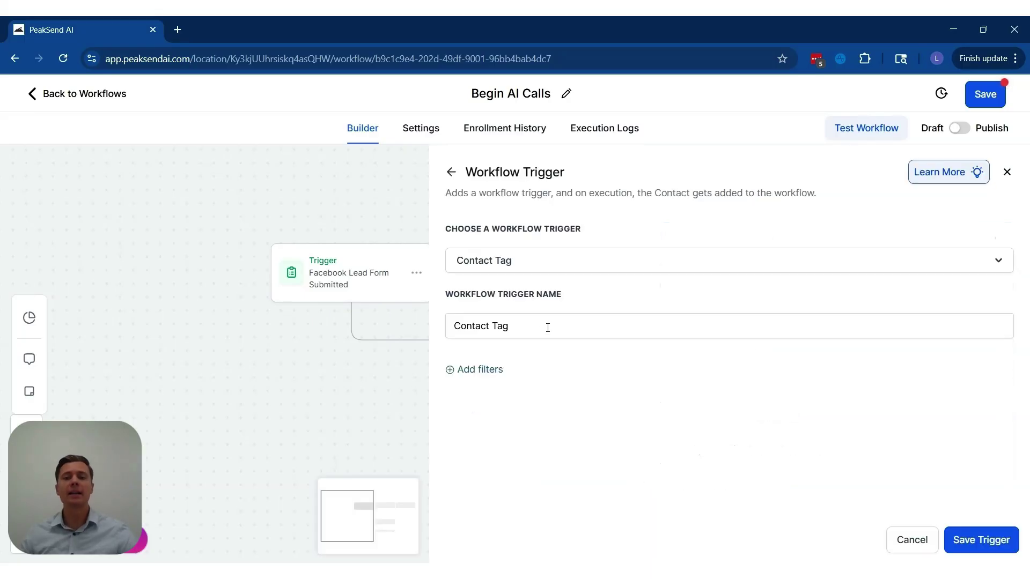
pyautogui.click(482, 368)
pyautogui.click(506, 384)
pyautogui.click(500, 485)
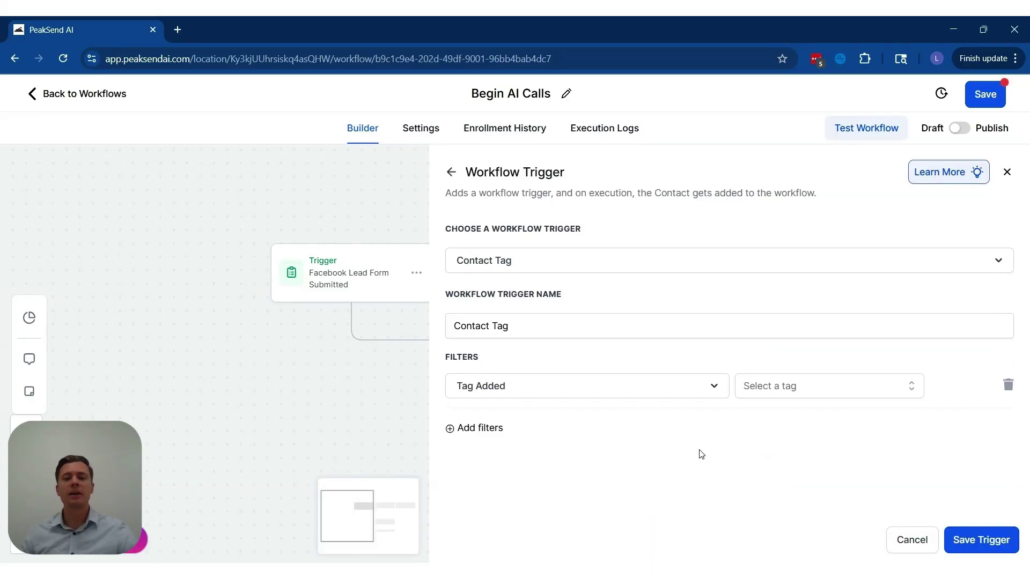
pyautogui.click(812, 386)
pyautogui.write('medicare')
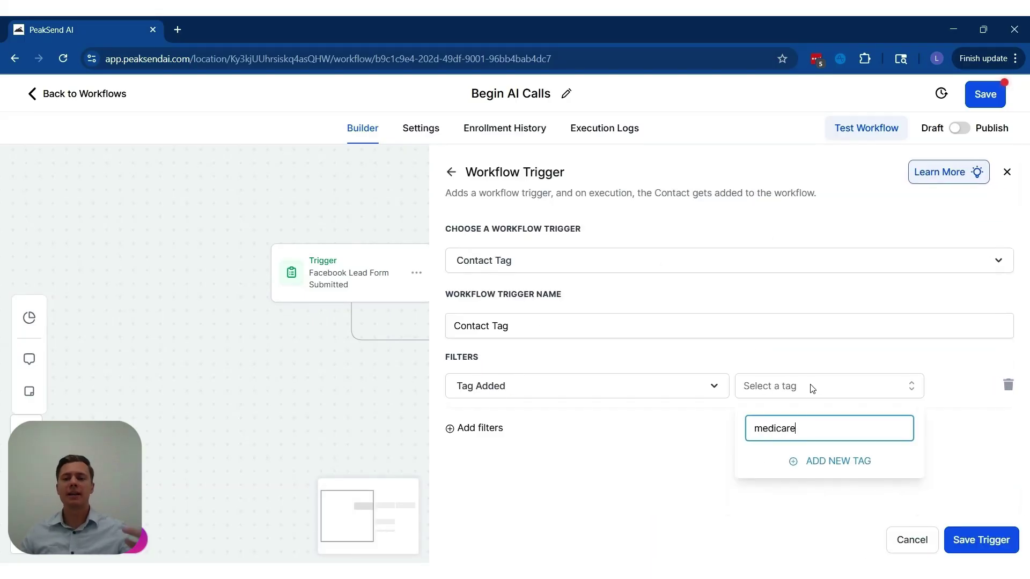
pyautogui.click(823, 464)
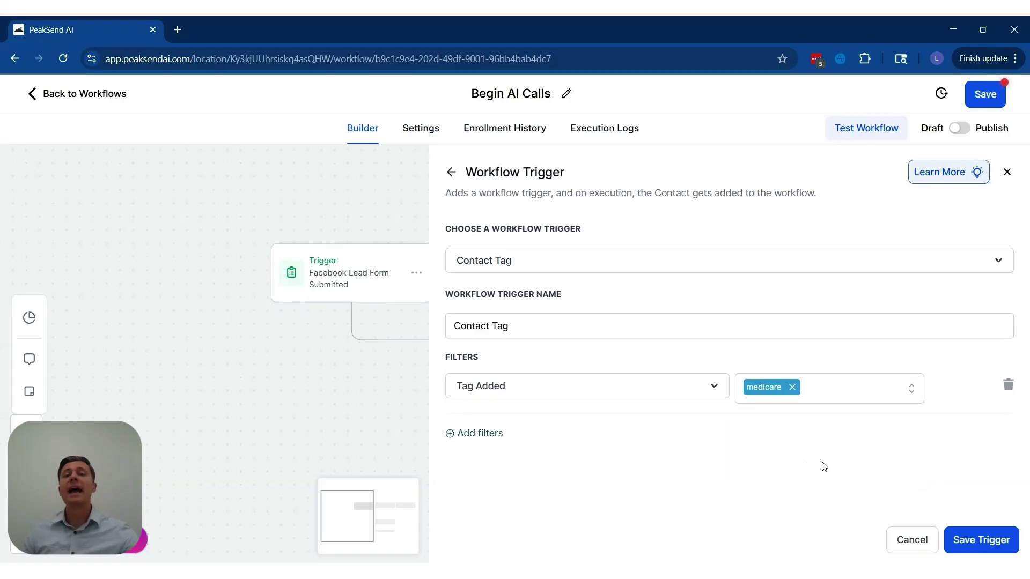
pyautogui.click(989, 541)
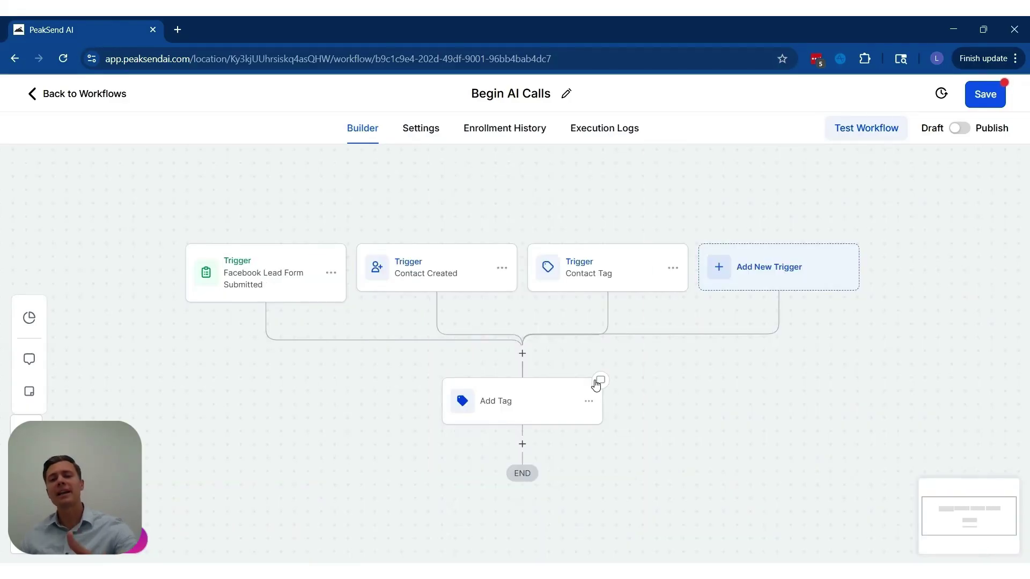
# Review the Add Tag action, publish and save the Begin AI Calls workflow, and return to the workflow list
pyautogui.click(543, 423)
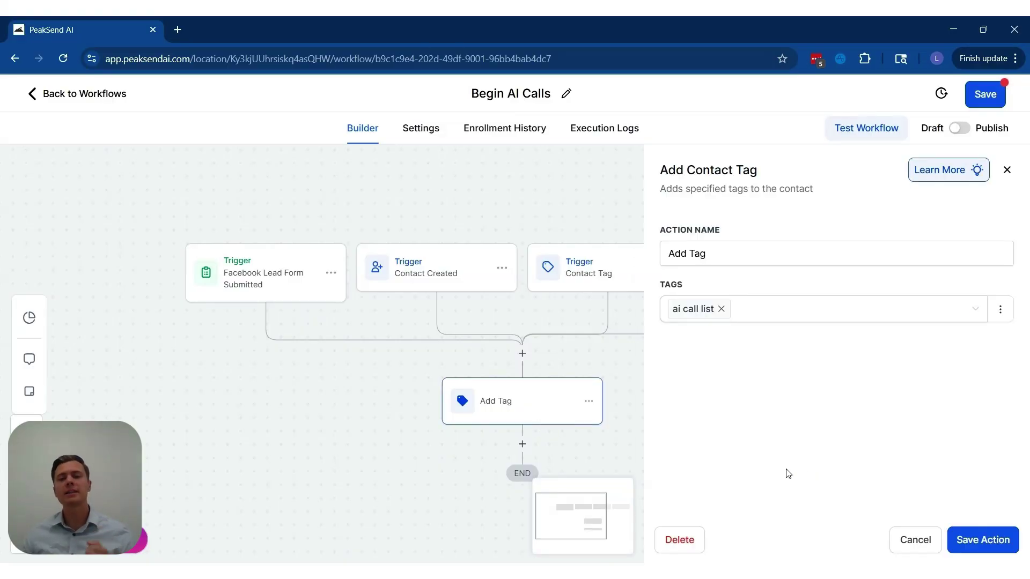
pyautogui.click(927, 537)
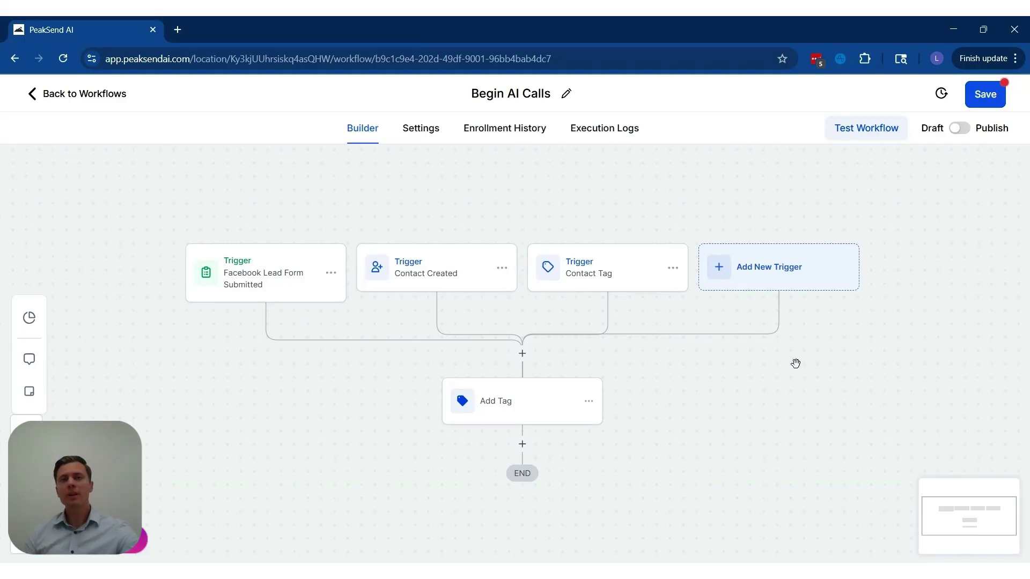
pyautogui.click(960, 129)
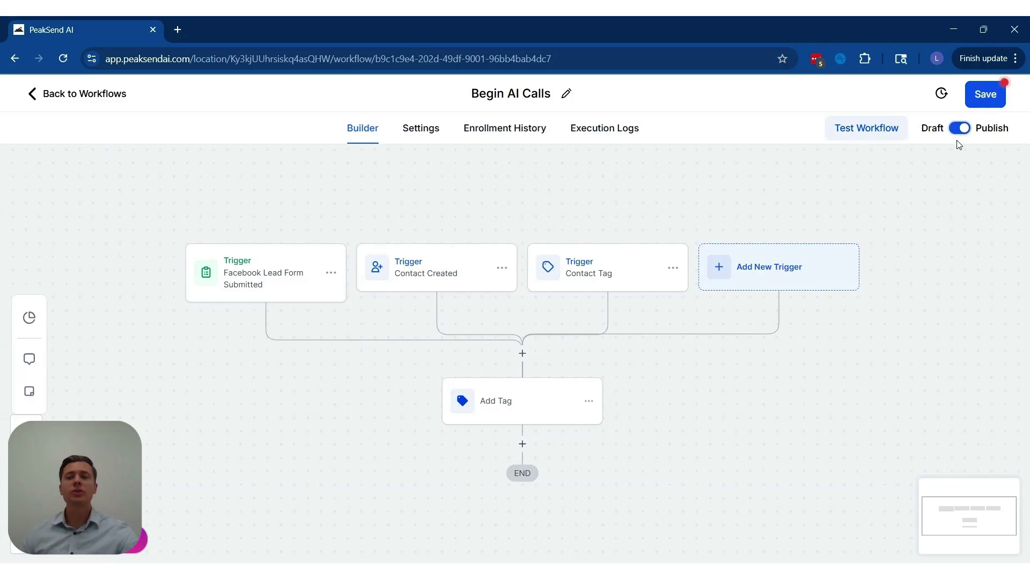
pyautogui.click(984, 95)
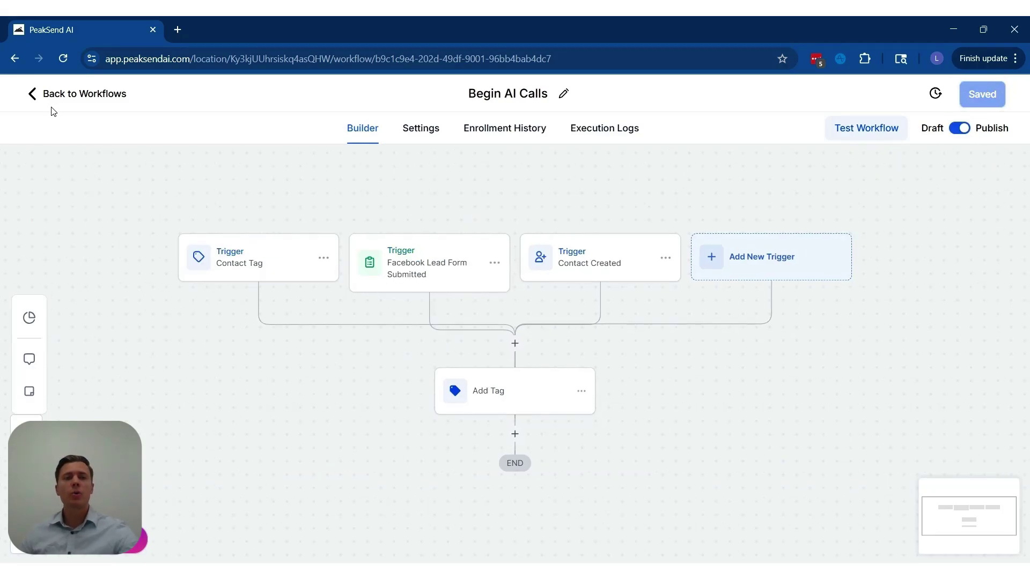
pyautogui.click(71, 97)
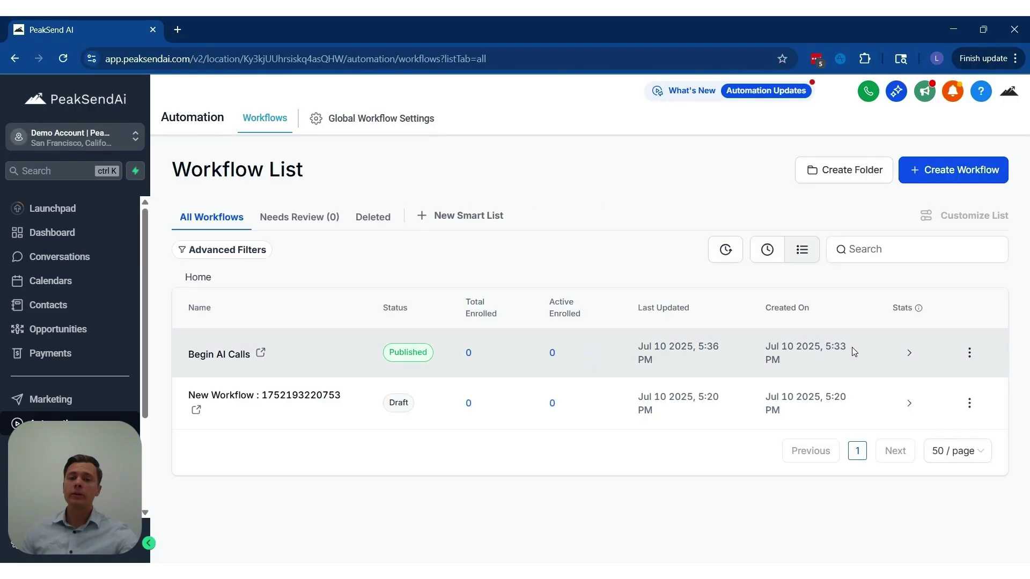
# Create another new workflow from scratch
pyautogui.click(976, 180)
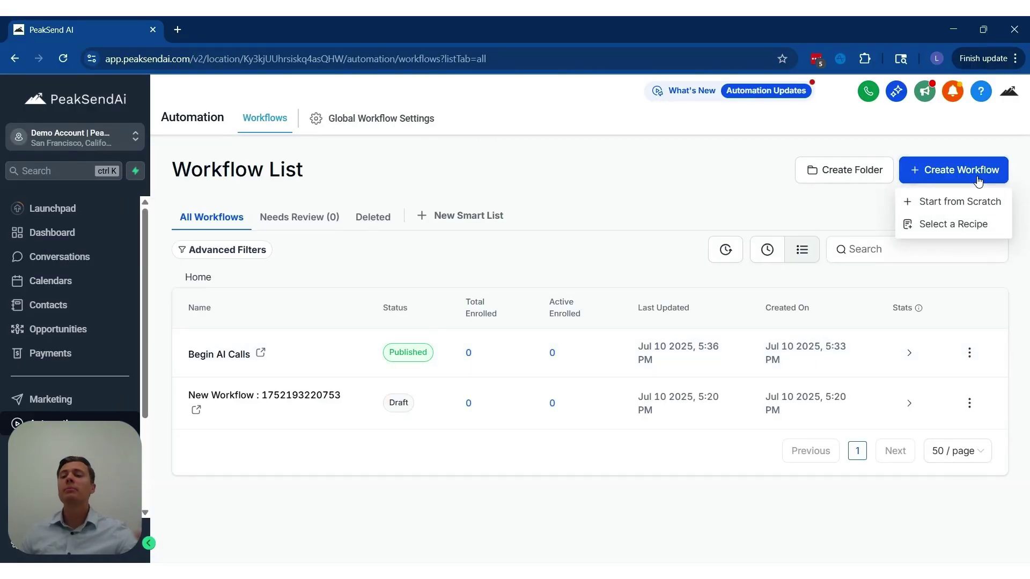
pyautogui.click(961, 206)
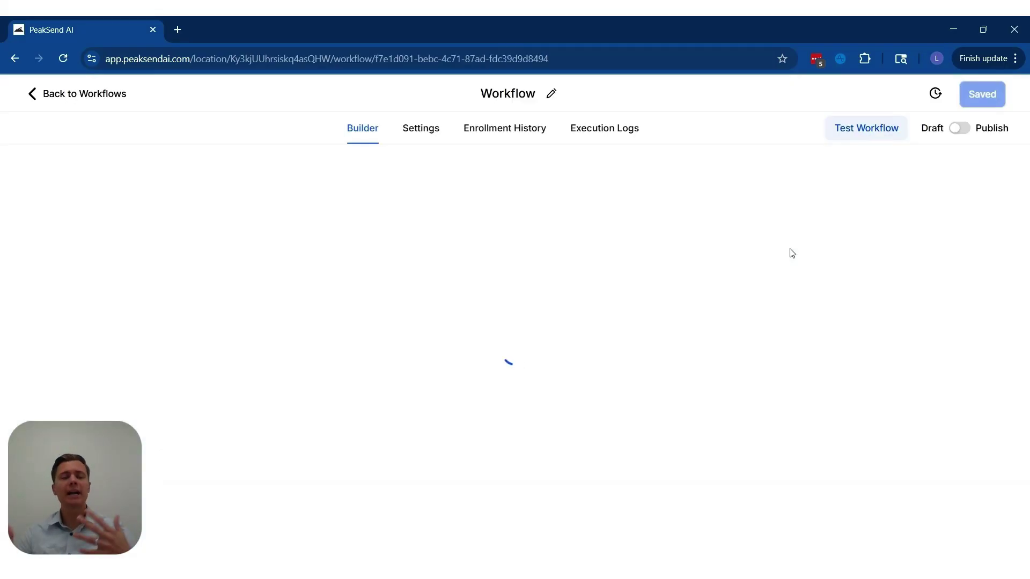
pyautogui.scroll(-5, 789, 247)
pyautogui.scroll(3, 788, 247)
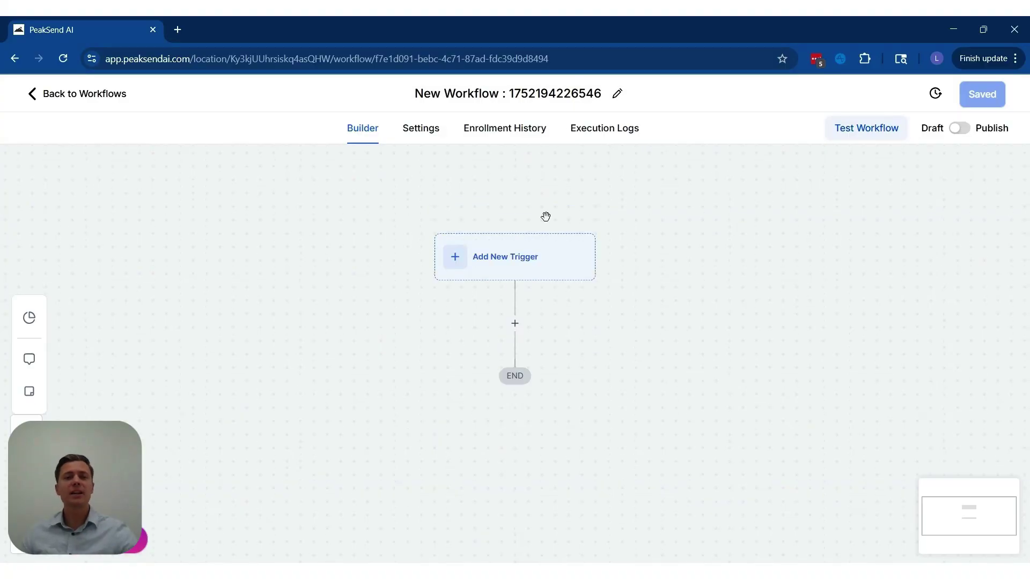
# Add and save a Drip action with a batch size of 100 and a drip interval of 1 day
pyautogui.click(515, 323)
pyautogui.write('drip')
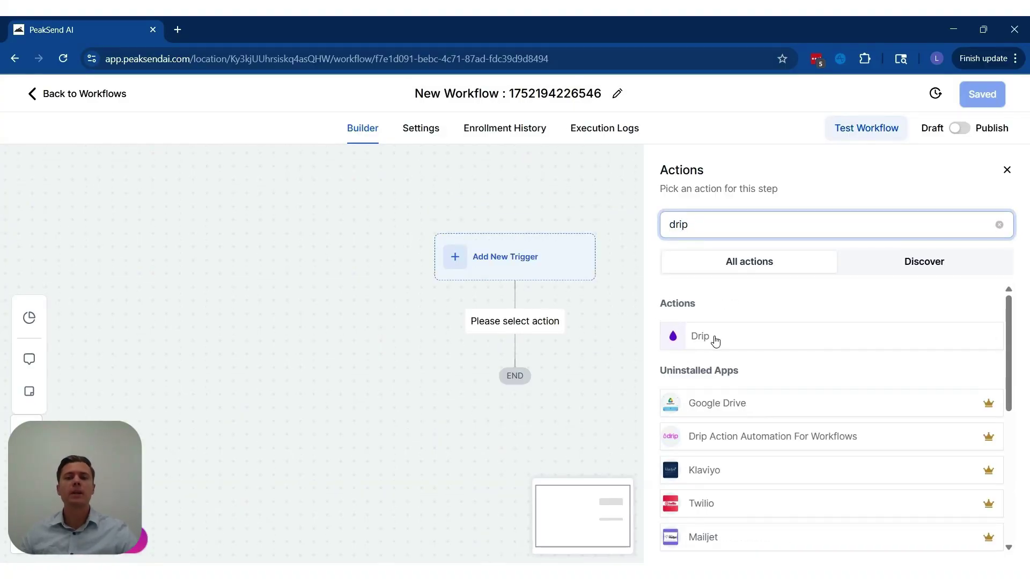
pyautogui.click(715, 339)
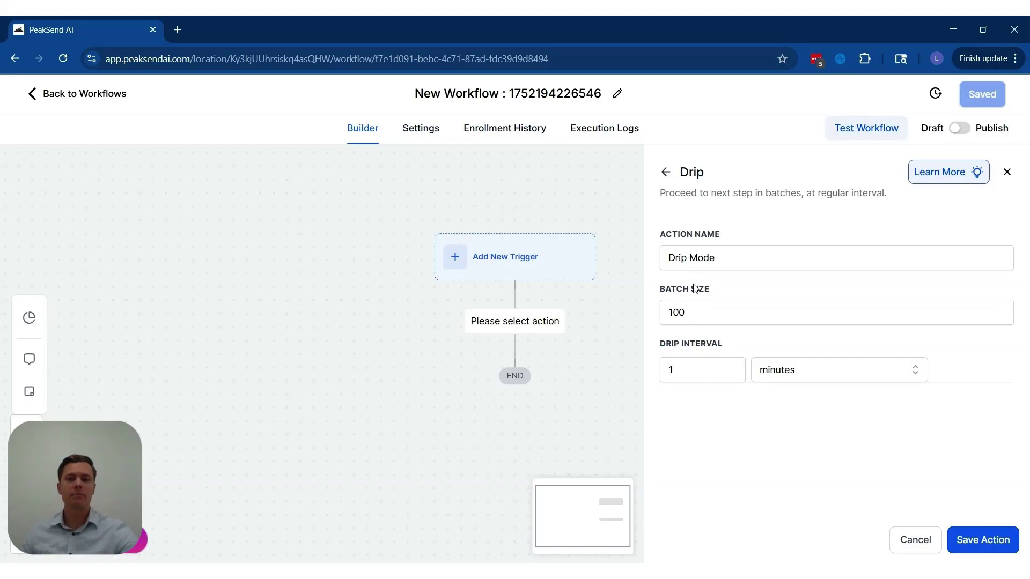
pyautogui.click(727, 313)
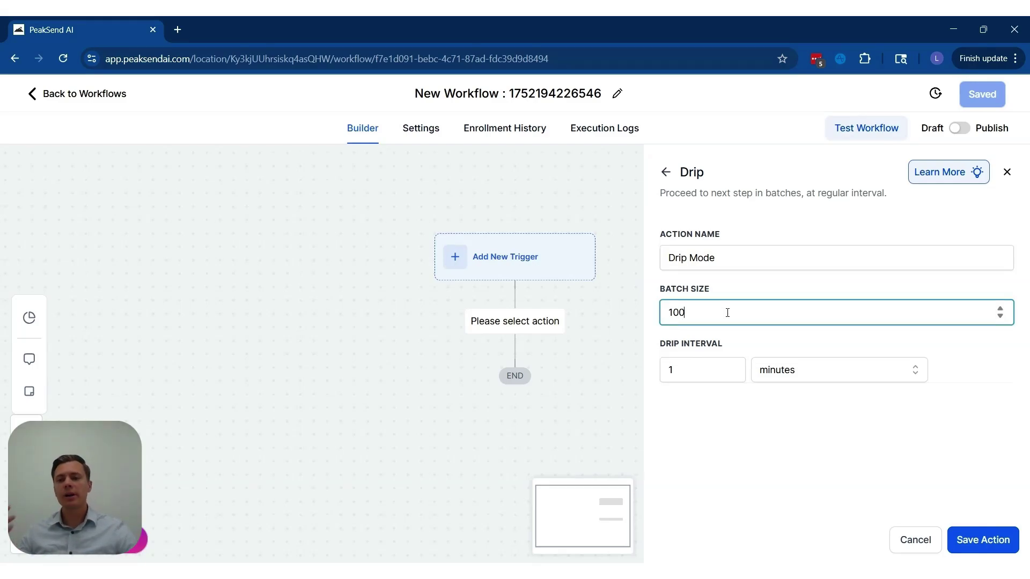
pyautogui.click(802, 365)
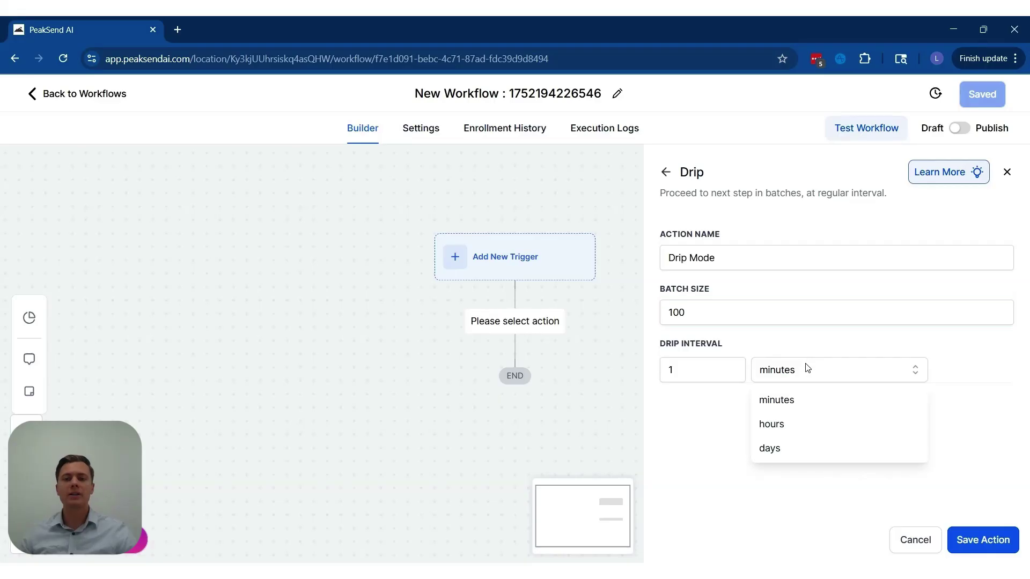
pyautogui.click(792, 447)
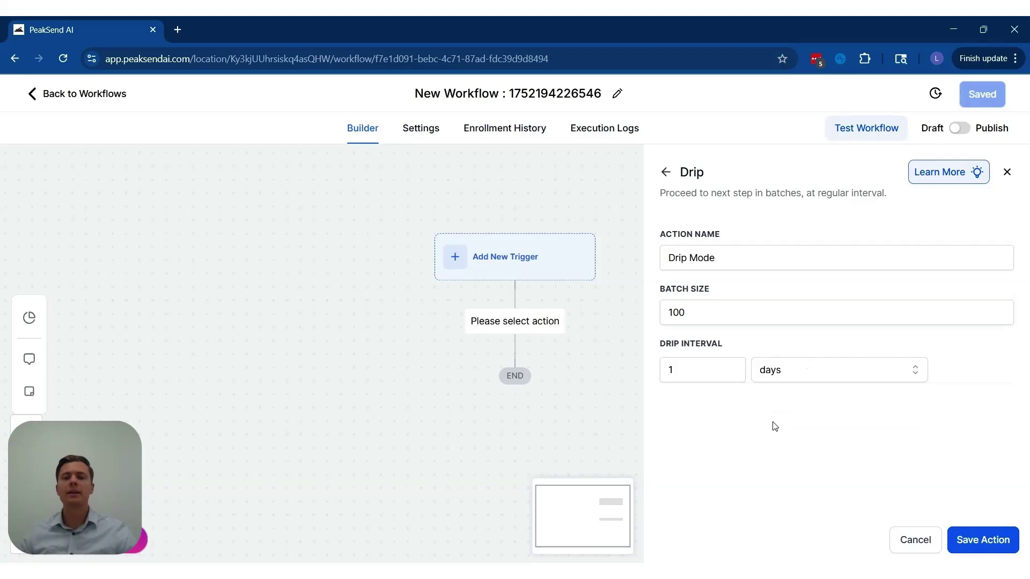
pyautogui.click(982, 540)
# Add and save an Add Contact Tag action after Drip Mode that applies the "ai call list" tag
pyautogui.click(514, 433)
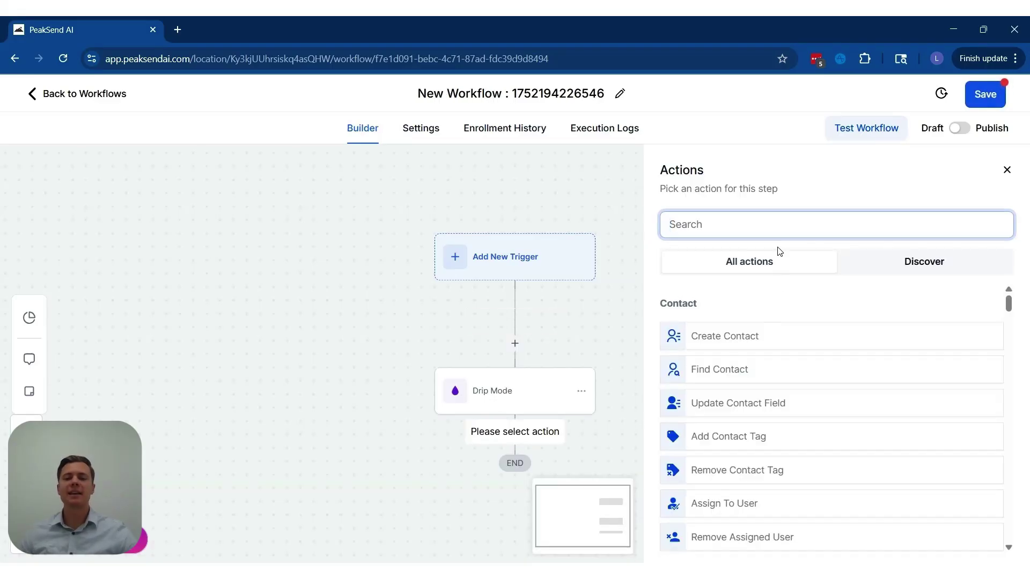
pyautogui.write('tag')
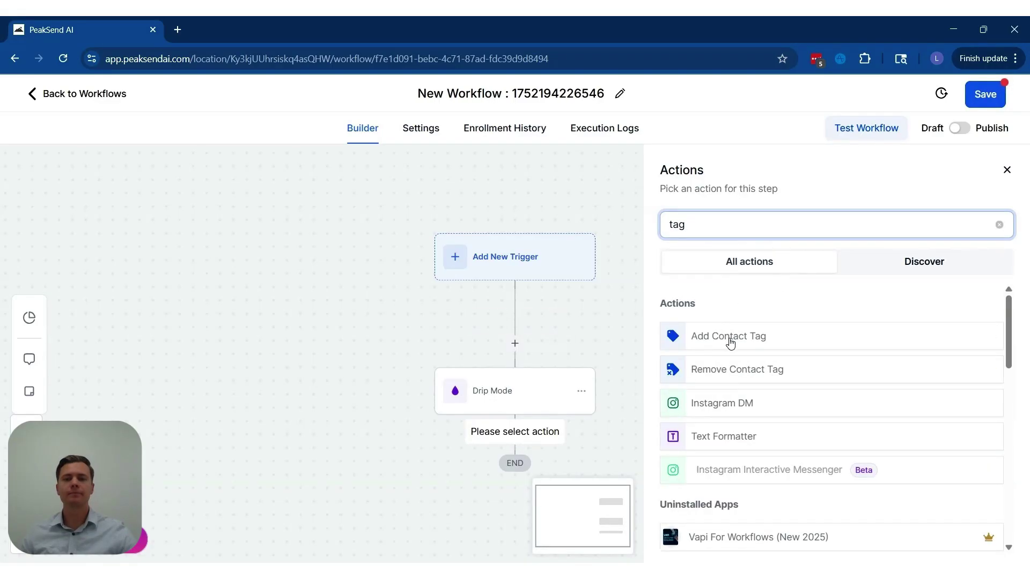
pyautogui.click(729, 337)
pyautogui.click(725, 314)
pyautogui.click(705, 349)
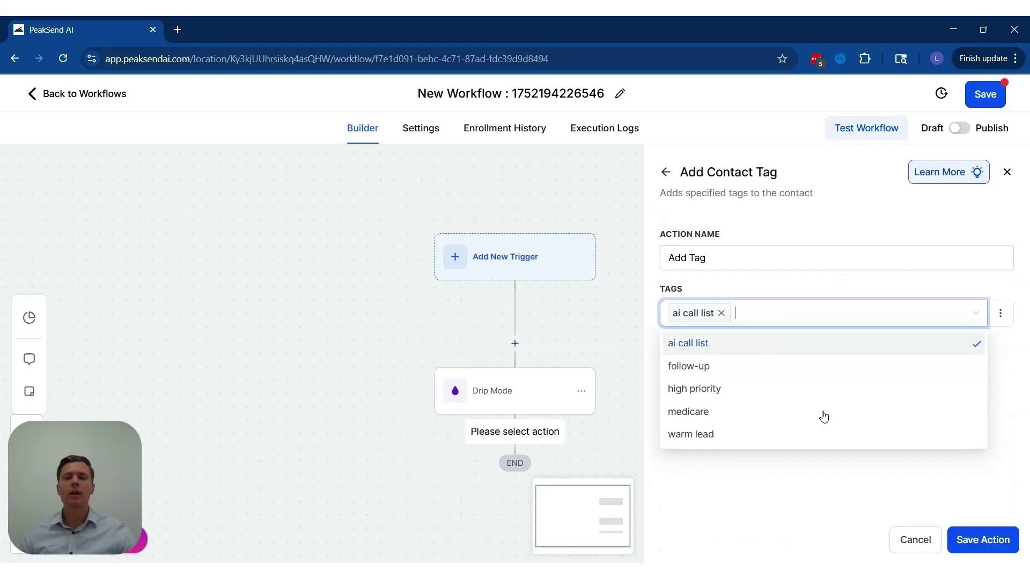
pyautogui.click(982, 540)
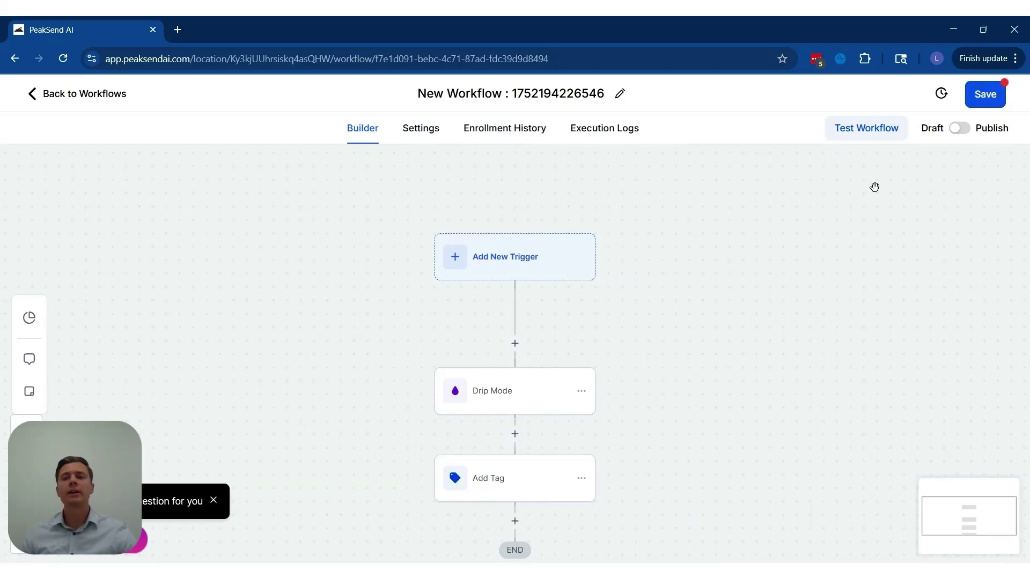
# Set the workflow to published, rename it "Old Leads Added To AI Call List" and save it
pyautogui.click(958, 129)
pyautogui.click(514, 94)
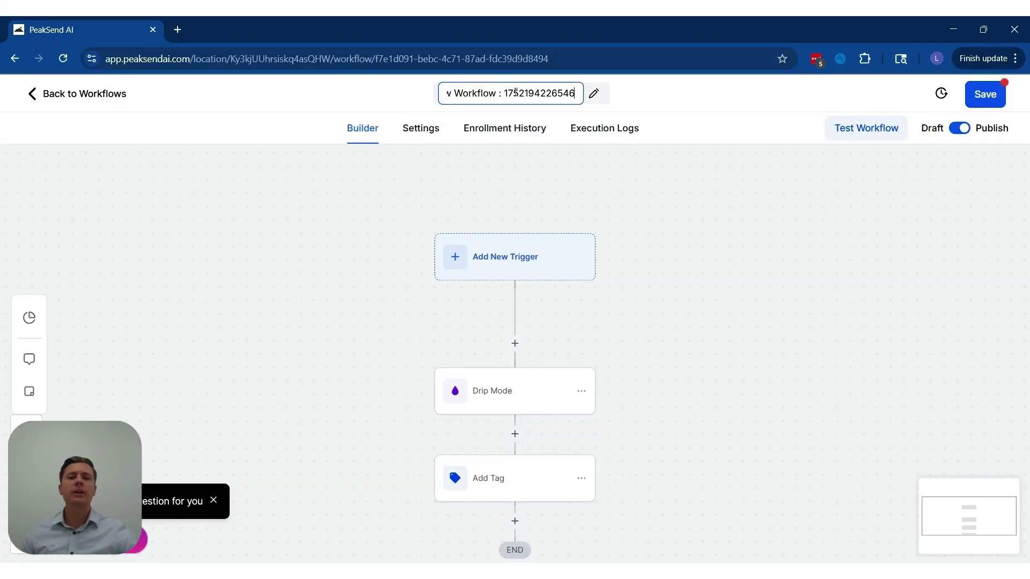
pyautogui.tripleClick(514, 93)
pyautogui.write('Old Leads Added')
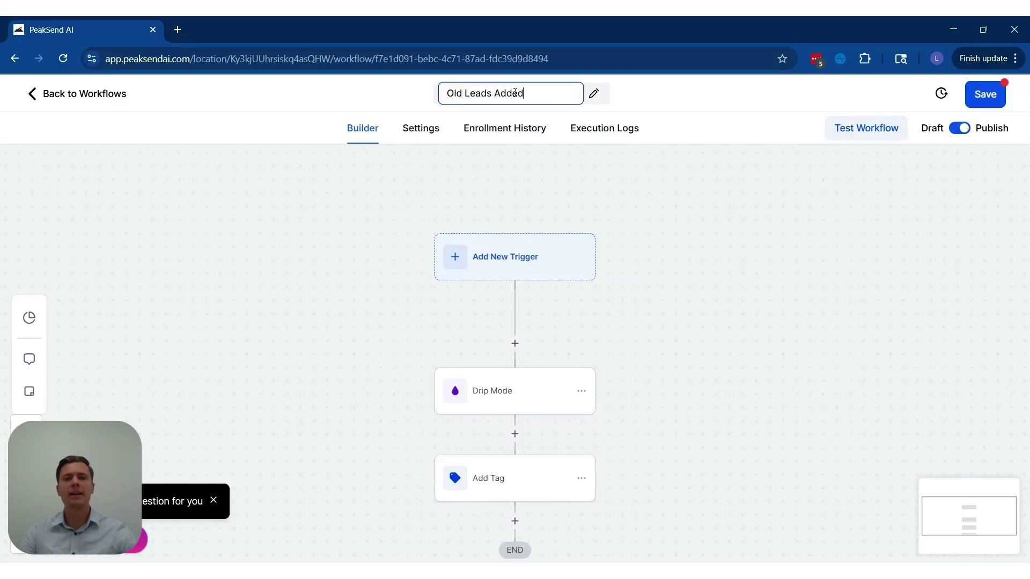
pyautogui.write(' To AI Call List')
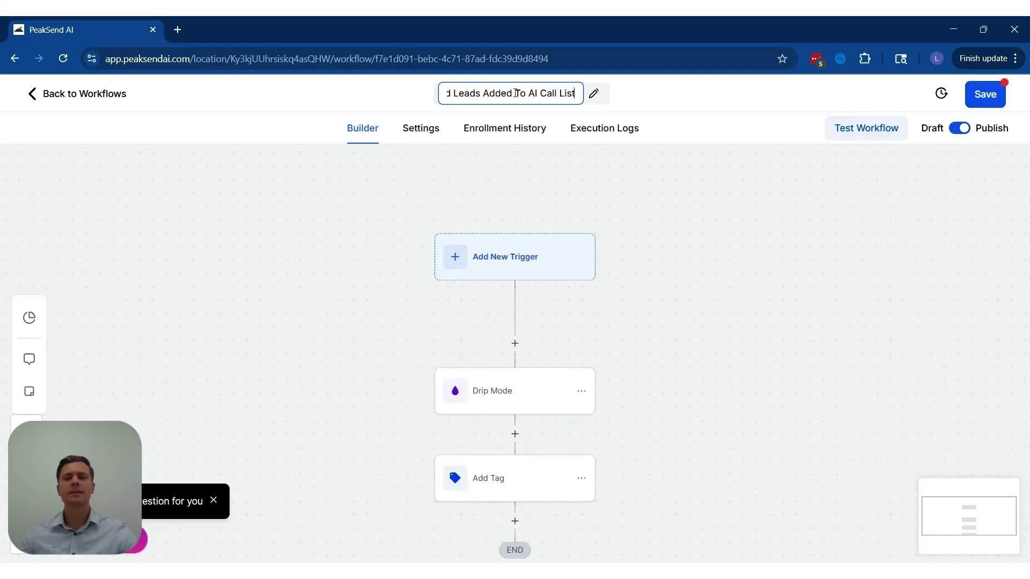
pyautogui.click(984, 94)
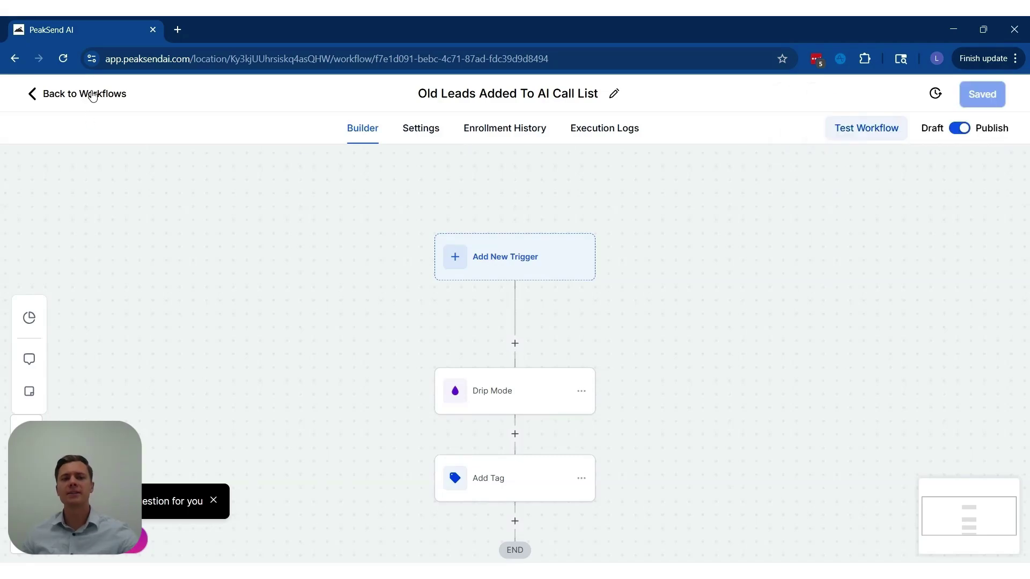
# Leave the workflow builder for the Contacts list and select all contacts
pyautogui.click(92, 95)
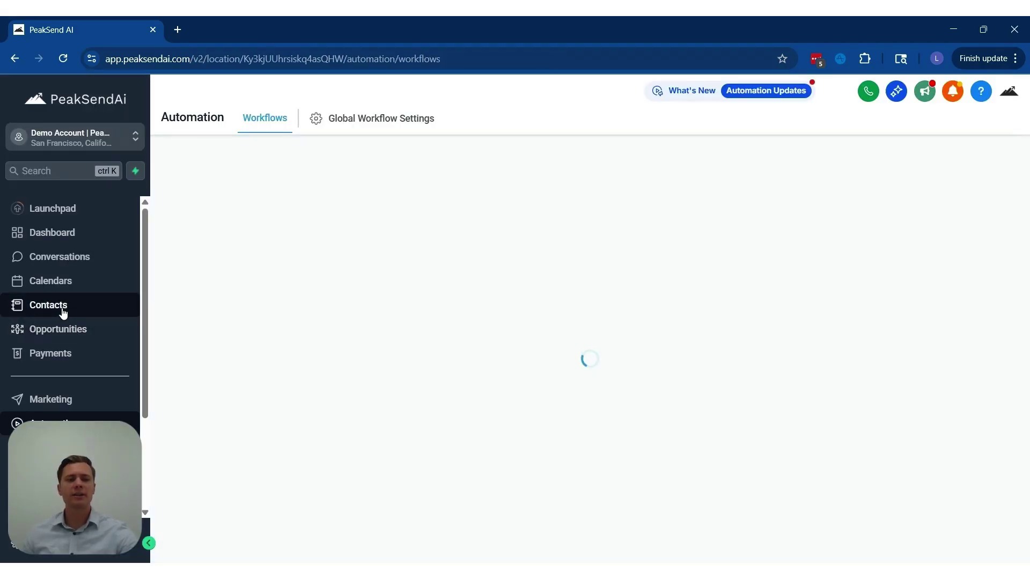
pyautogui.click(63, 311)
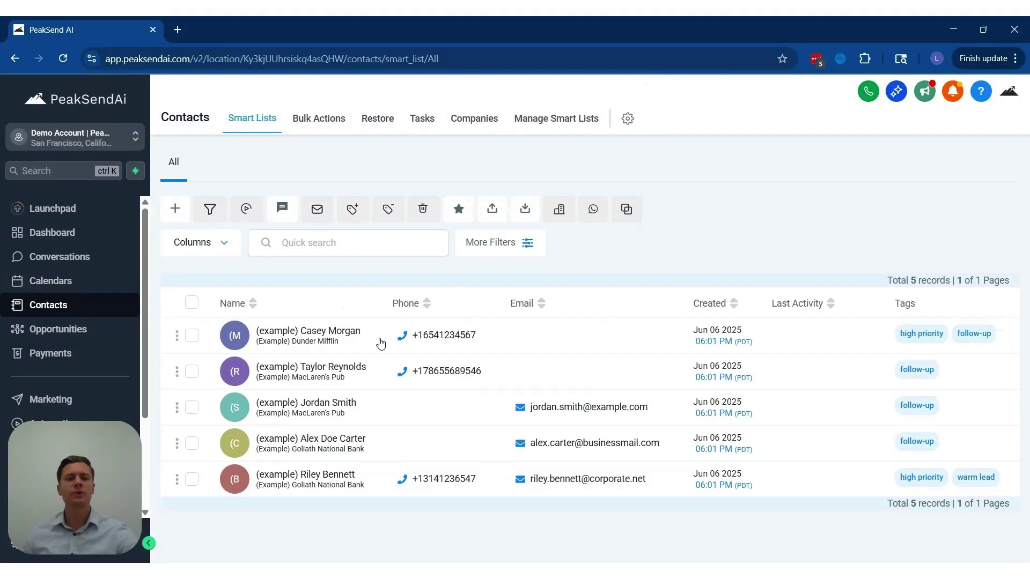
pyautogui.click(191, 303)
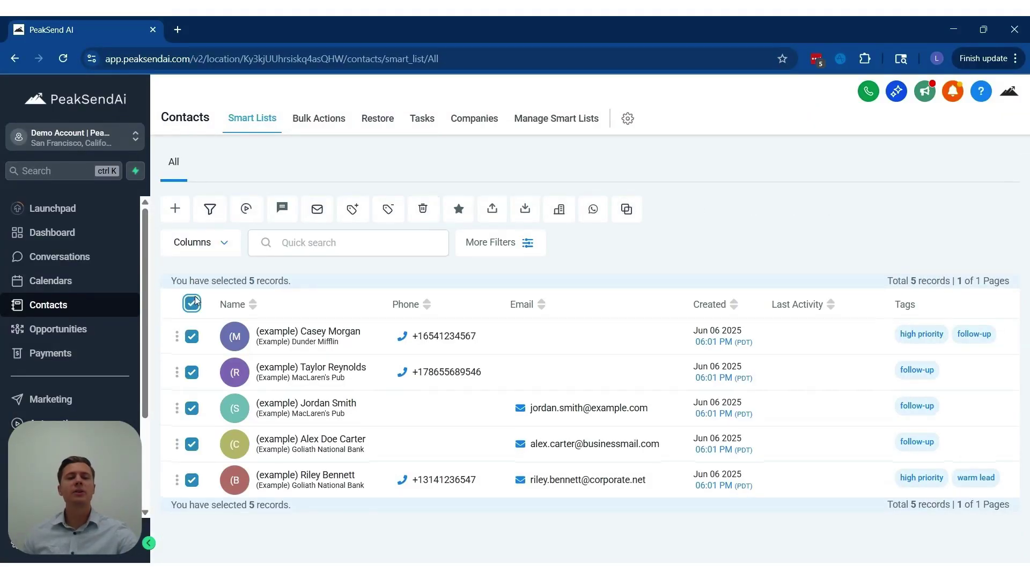
# Set up adding the selected contacts to the "Old Leads Added To AI Call List" workflow, with the action name "Add old leads to call list"
pyautogui.click(248, 217)
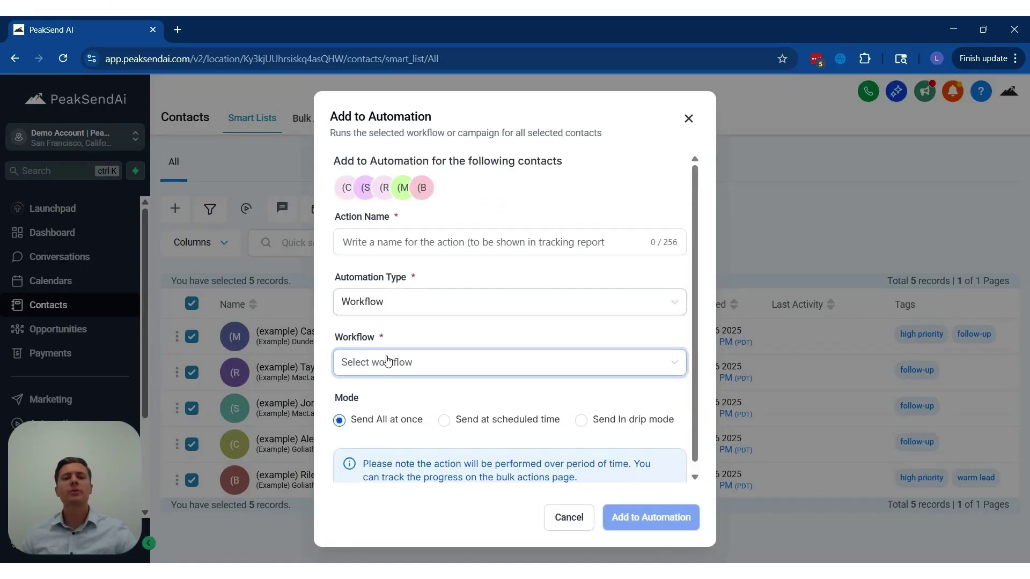
pyautogui.click(387, 364)
pyautogui.click(392, 424)
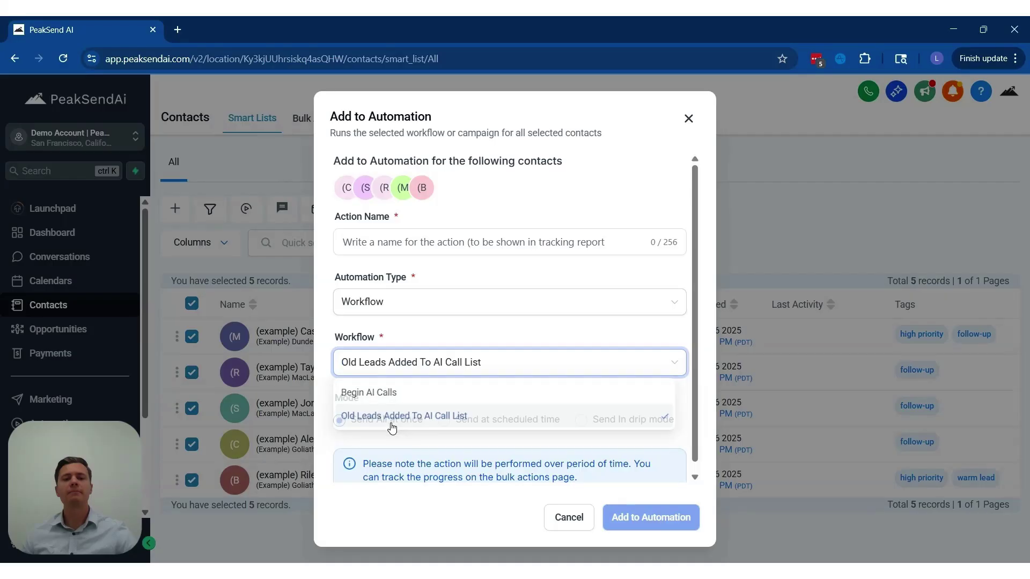
pyautogui.click(423, 241)
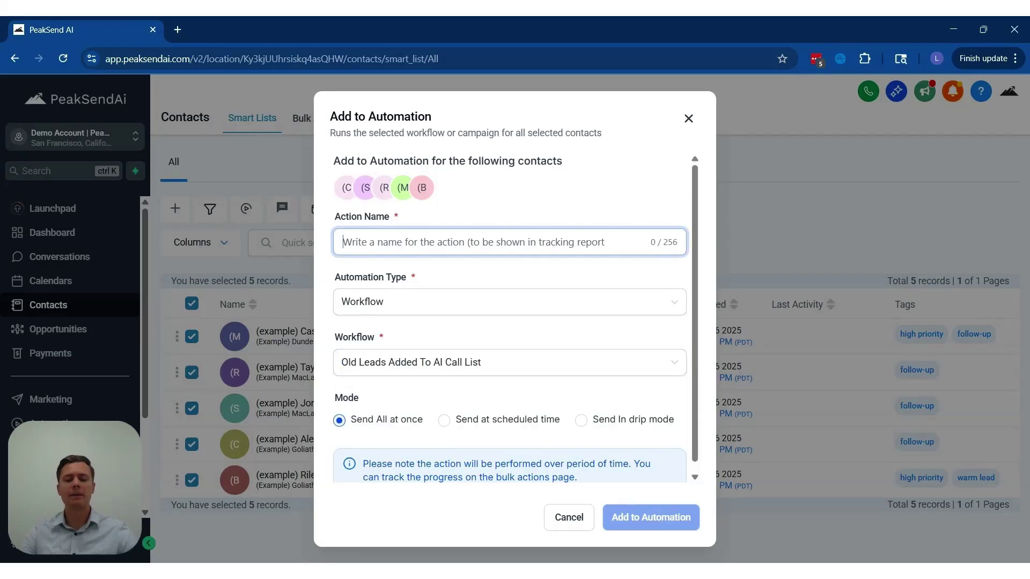
pyautogui.write('Add old leads to call list')
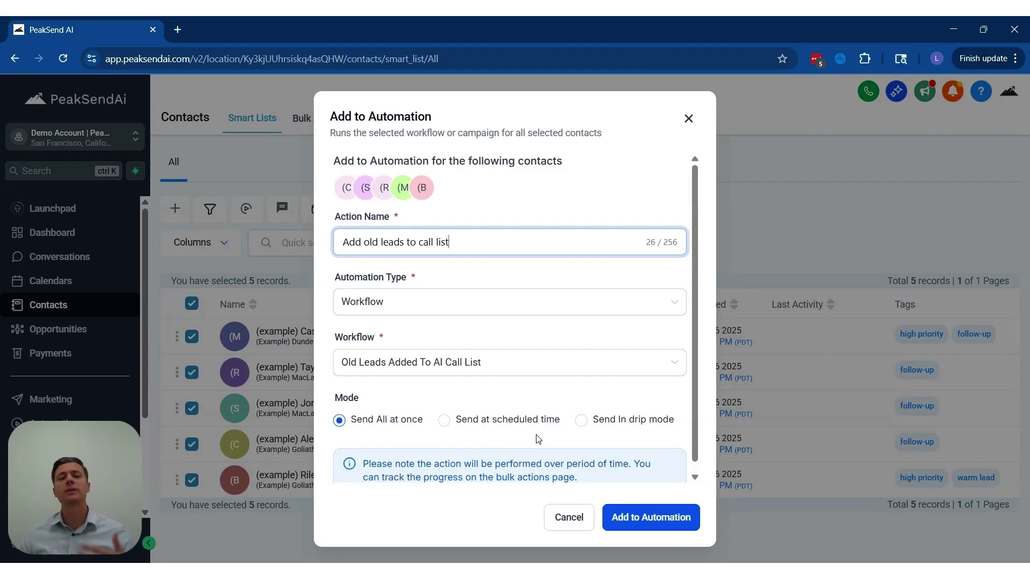
# Change the bulk automation's workflow to Begin AI Calls and its mode to Send In drip mode
pyautogui.click(498, 366)
pyautogui.click(414, 393)
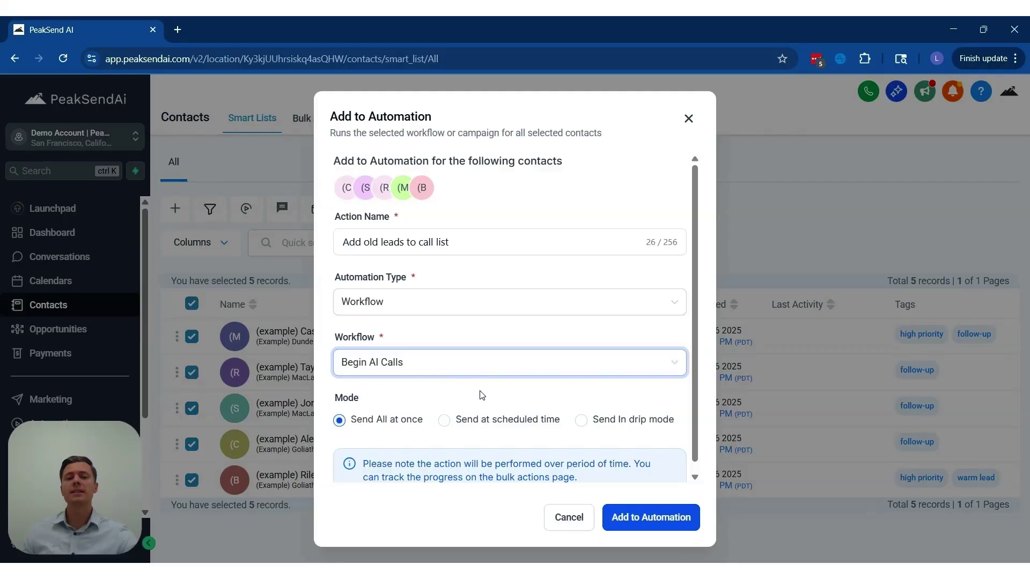
pyautogui.click(582, 421)
pyautogui.scroll(-6, 550, 434)
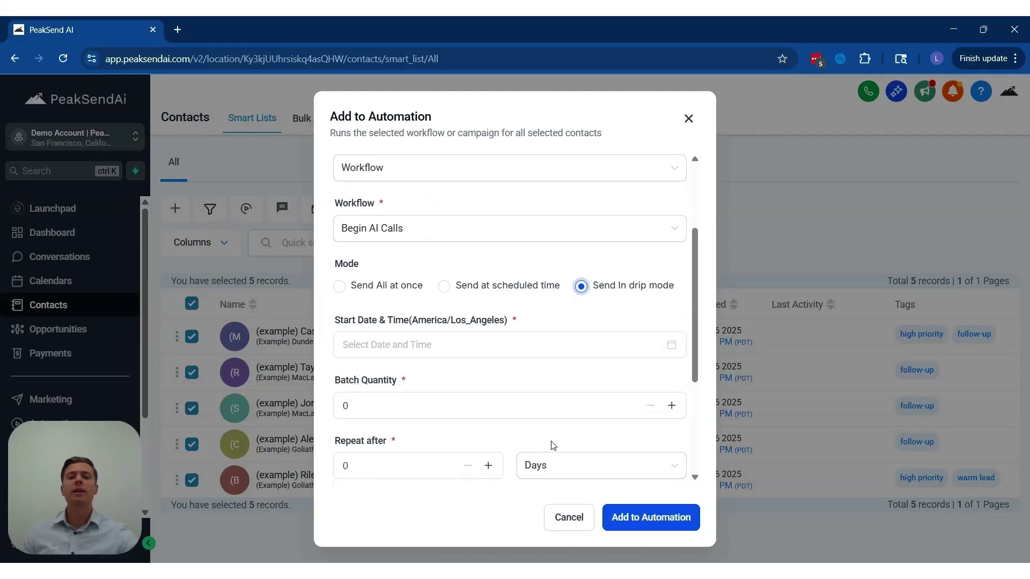
# Set the drip's batch quantity to 100 and its repeat interval to 1 day, and cancel the Add to Automation setup
pyautogui.click(345, 223)
pyautogui.press('BackSpace')
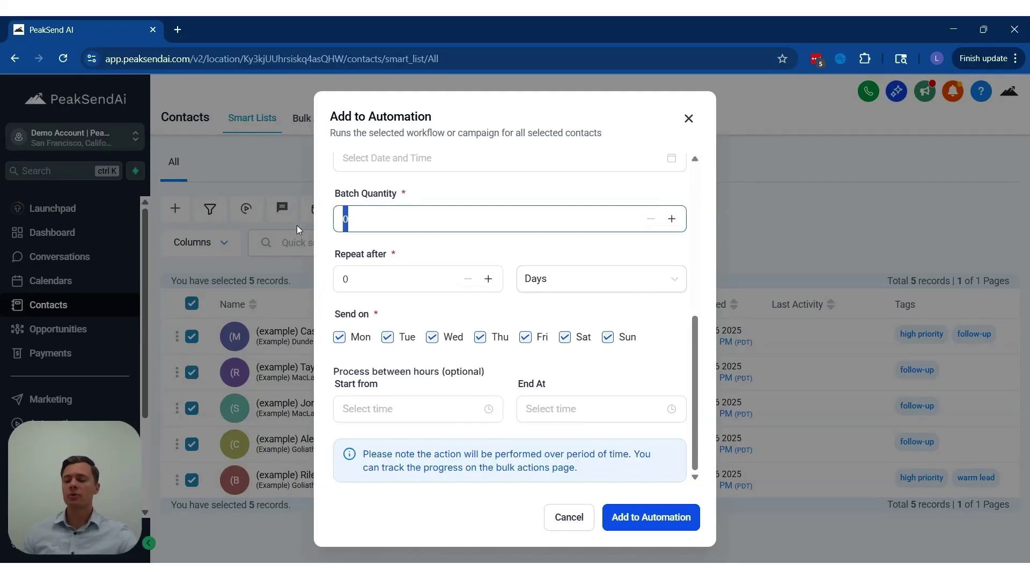
pyautogui.write('100')
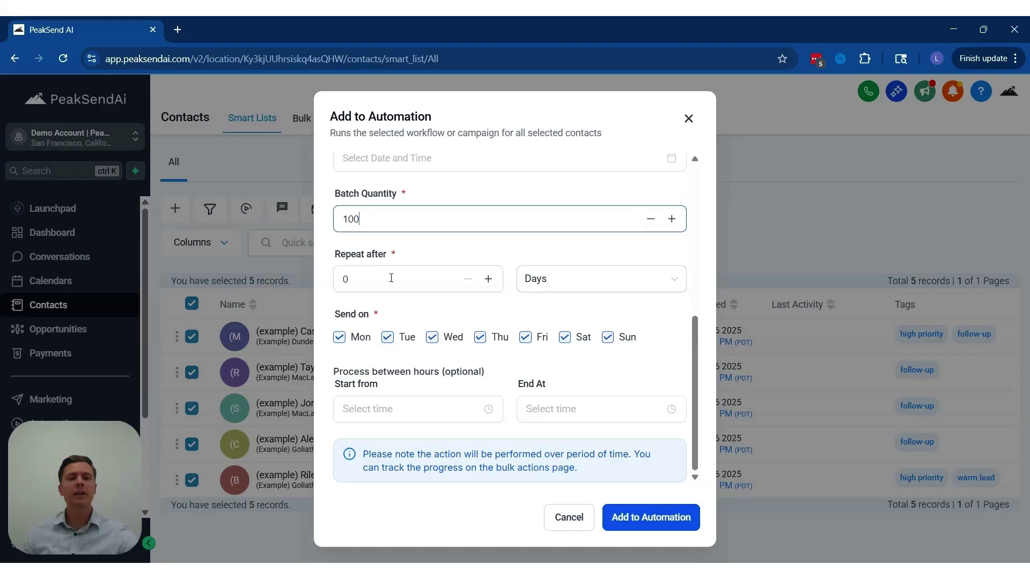
pyautogui.moveTo(365, 279); pyautogui.dragTo(324, 278)
pyautogui.press('BackSpace')
pyautogui.write('1')
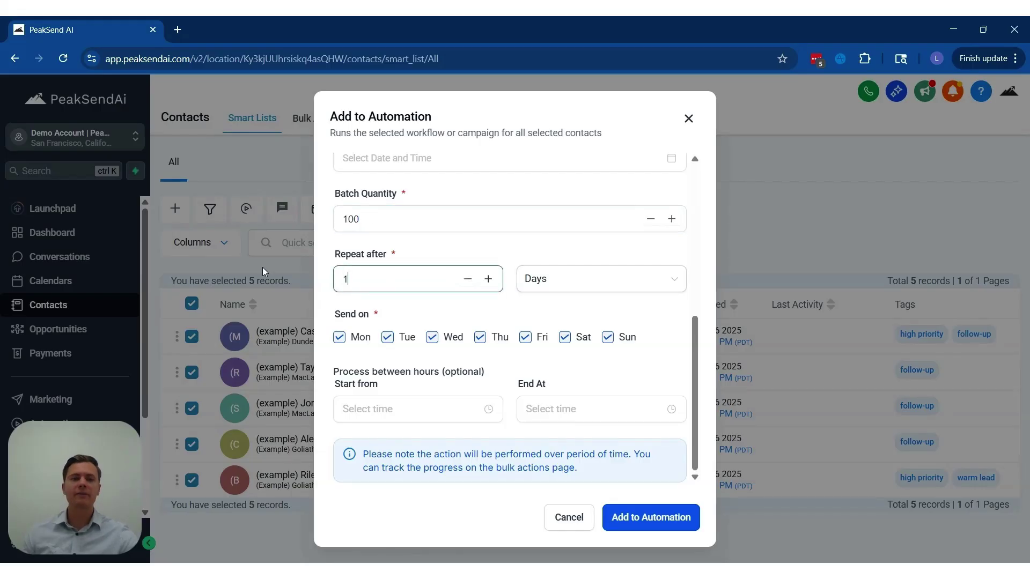
pyautogui.click(439, 323)
pyautogui.scroll(4, 585, 429)
pyautogui.scroll(-4, 579, 400)
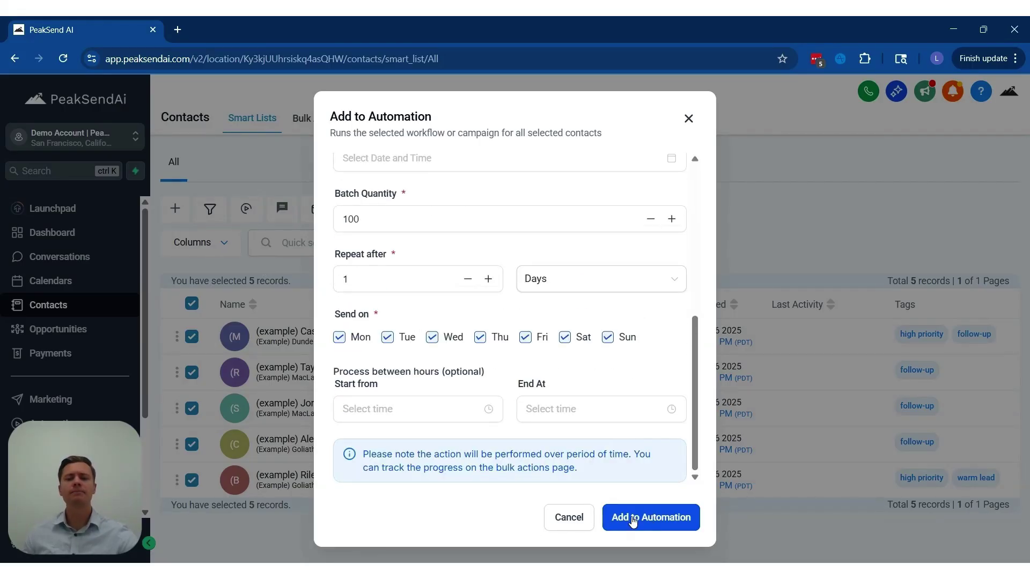
pyautogui.click(570, 521)
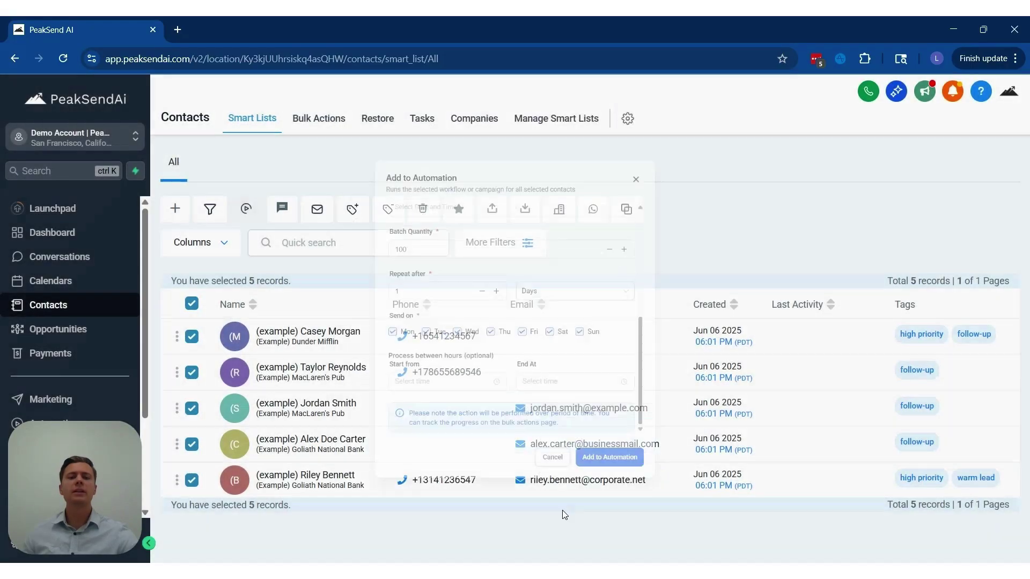